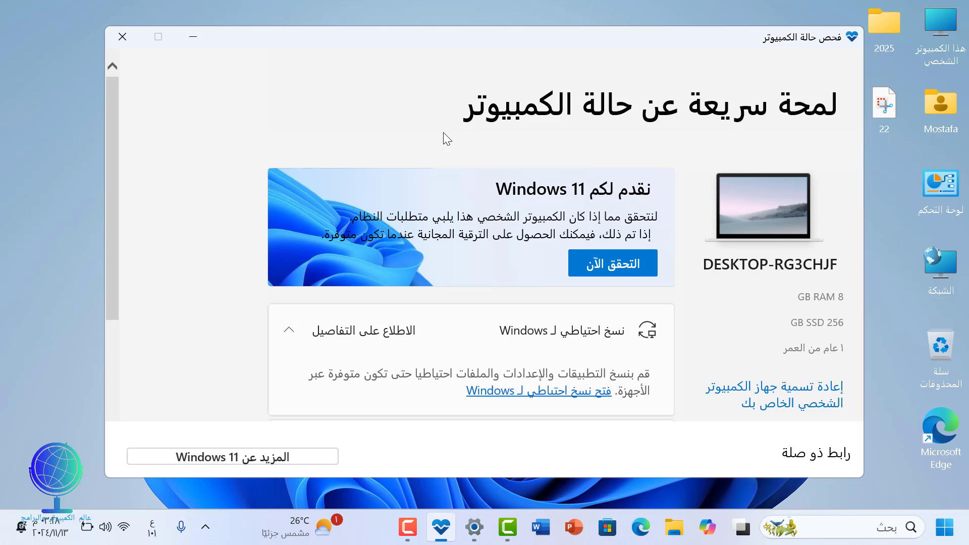
# Check whether this PC meets the Windows 11 requirements in PC Health Check, and close the app.
pyautogui.click(622, 275)
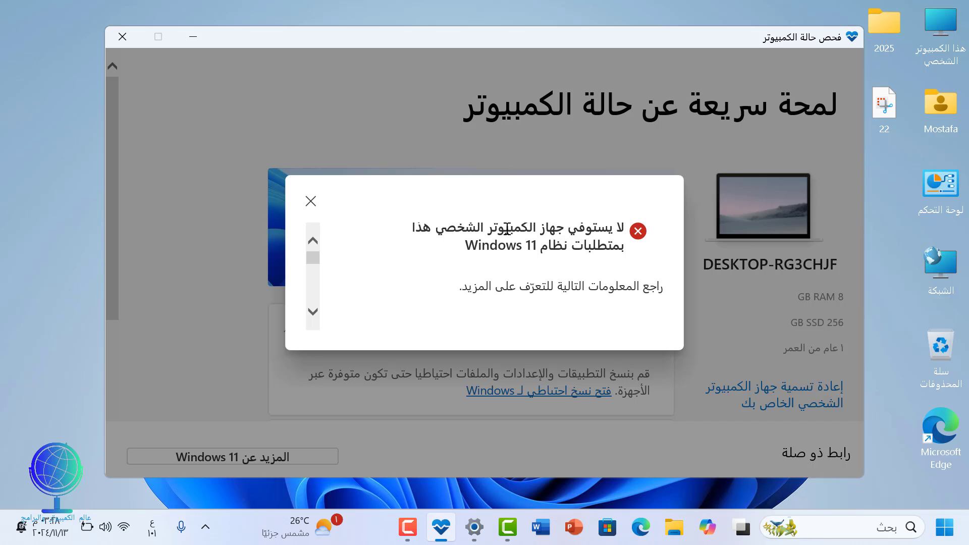
pyautogui.click(312, 201)
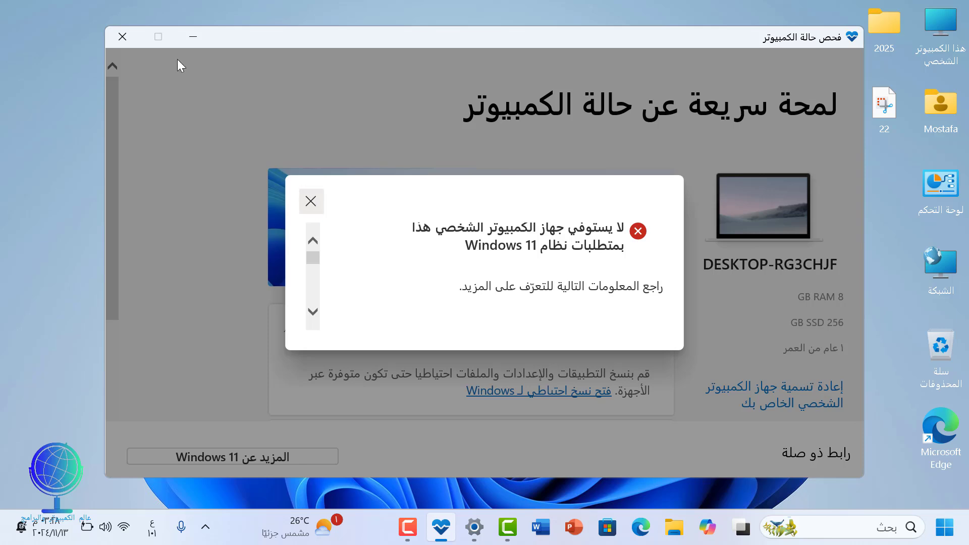
pyautogui.click(136, 41)
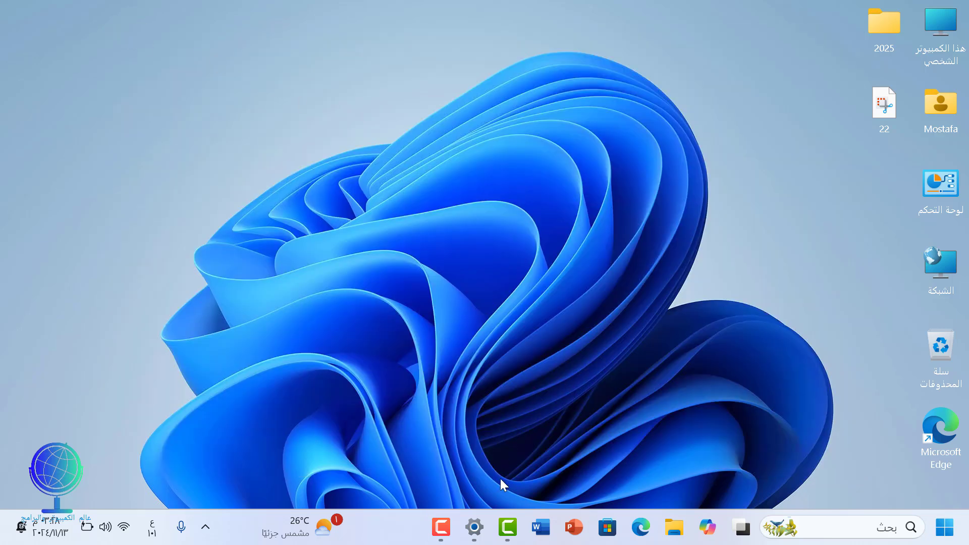
# Switch to Settings, examine the Windows version and OS build in the Windows specifications, and close the window.
pyautogui.click(481, 531)
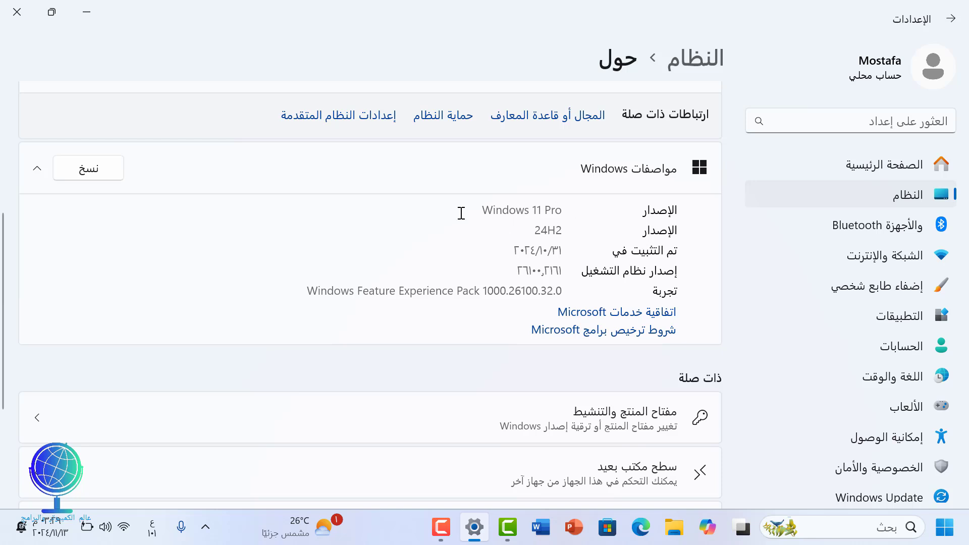
pyautogui.moveTo(474, 209); pyautogui.dragTo(572, 231)
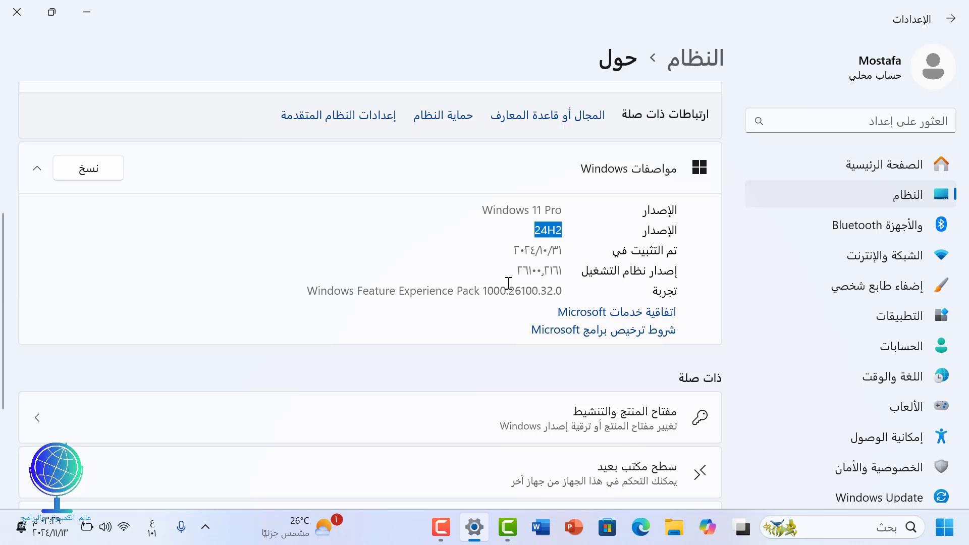
pyautogui.moveTo(509, 273); pyautogui.dragTo(572, 266)
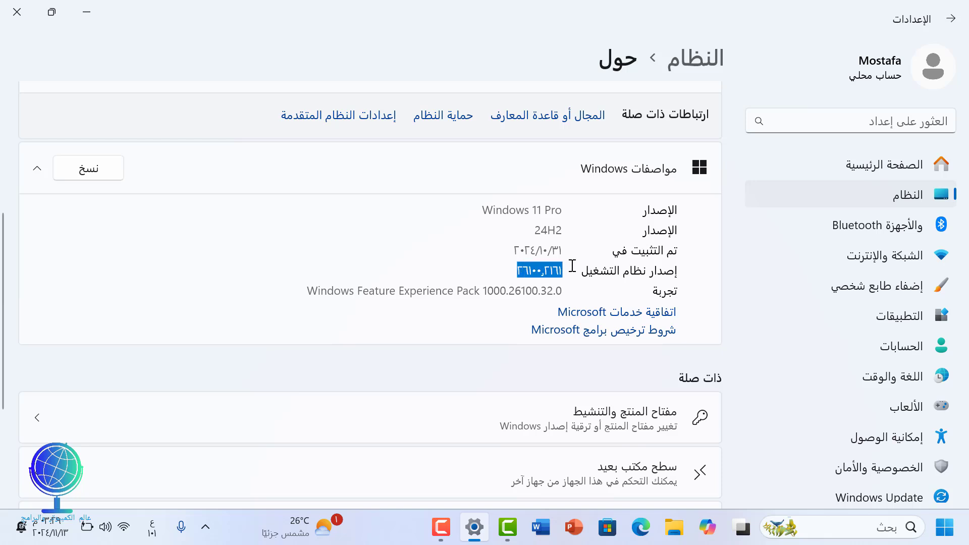
pyautogui.click(23, 14)
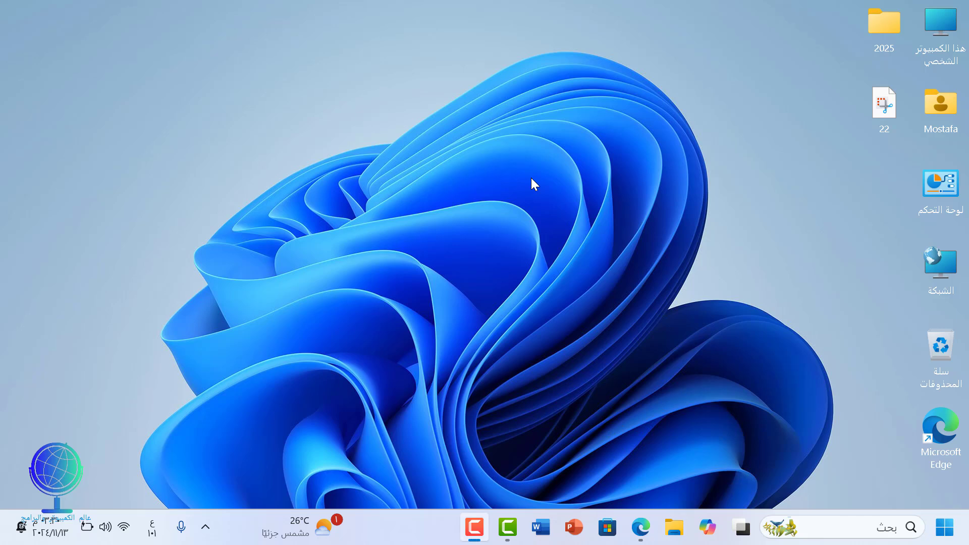
# Switch to Microsoft Edge, search Google for "rufus" and open the official rufus.ie site.
pyautogui.click(641, 527)
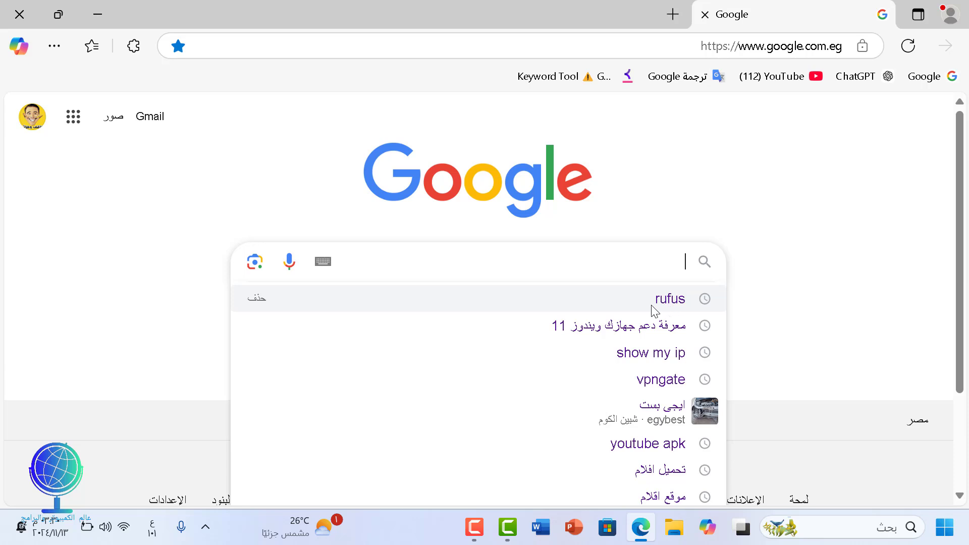
pyautogui.click(677, 303)
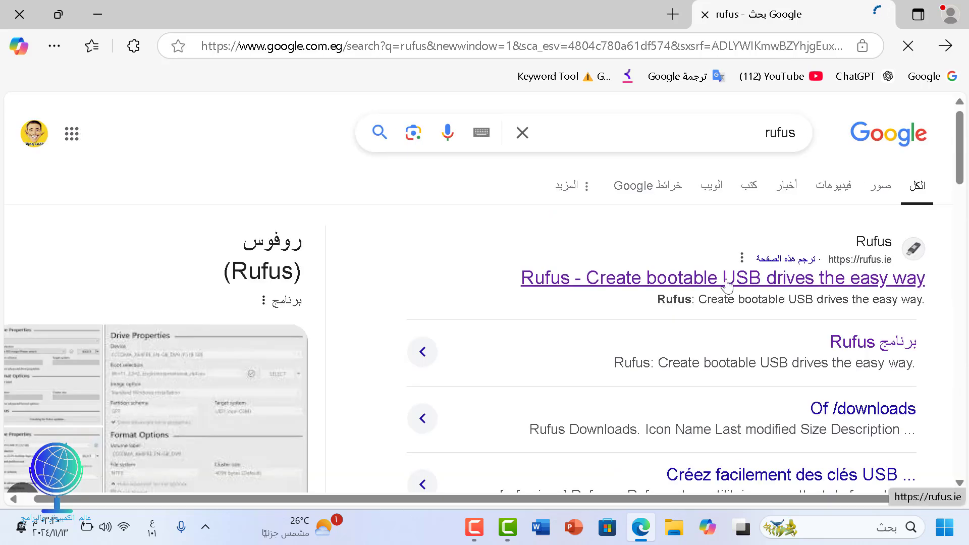
pyautogui.click(741, 279)
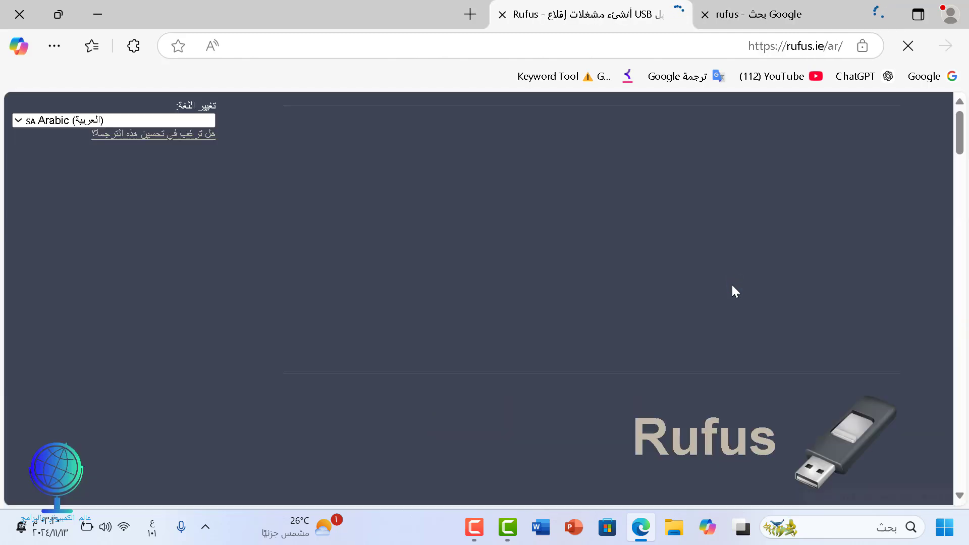
# Download the standard Windows x64 file rufus-4.6.exe, dismissing the advertisement and closing the browser.
pyautogui.scroll(-4, 731, 285)
pyautogui.scroll(-2, 732, 285)
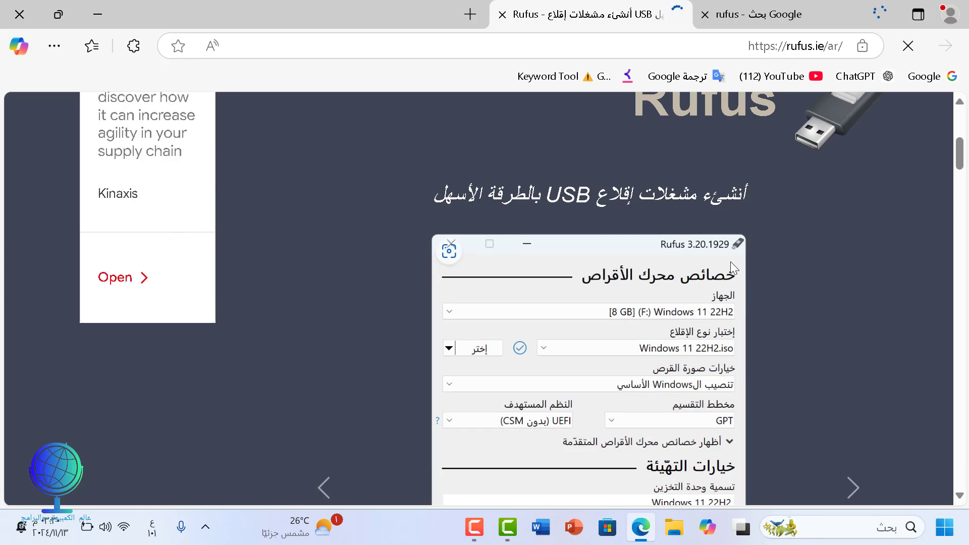
pyautogui.scroll(-10, 731, 262)
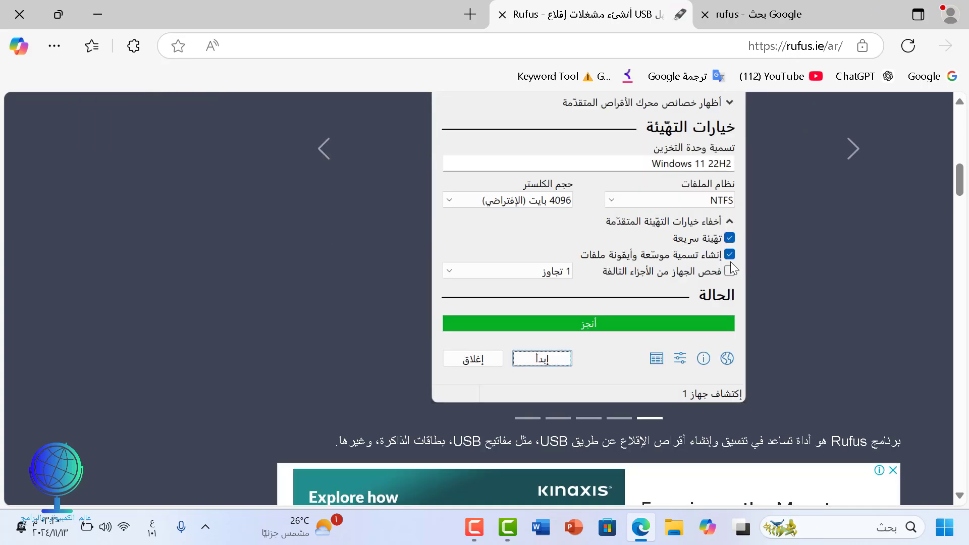
pyautogui.scroll(-12, 731, 261)
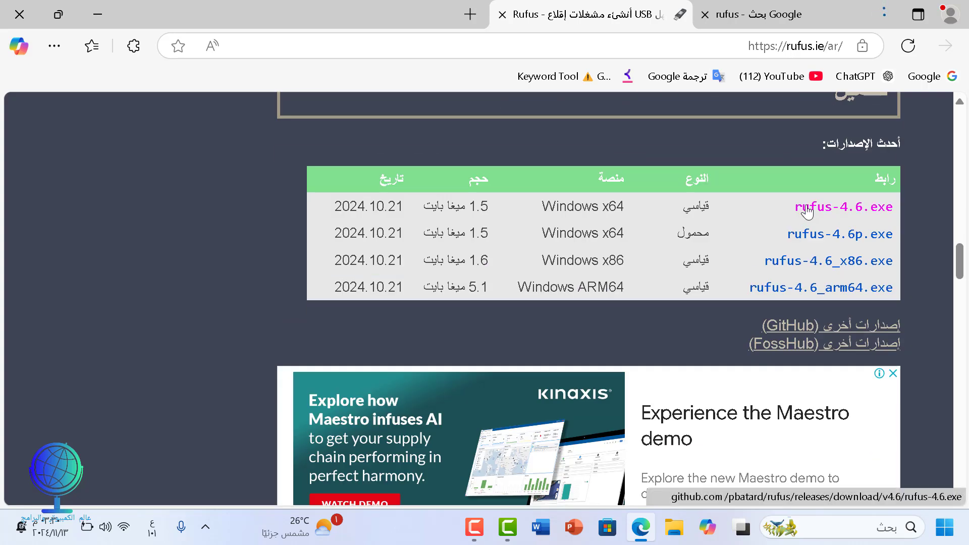
pyautogui.click(840, 212)
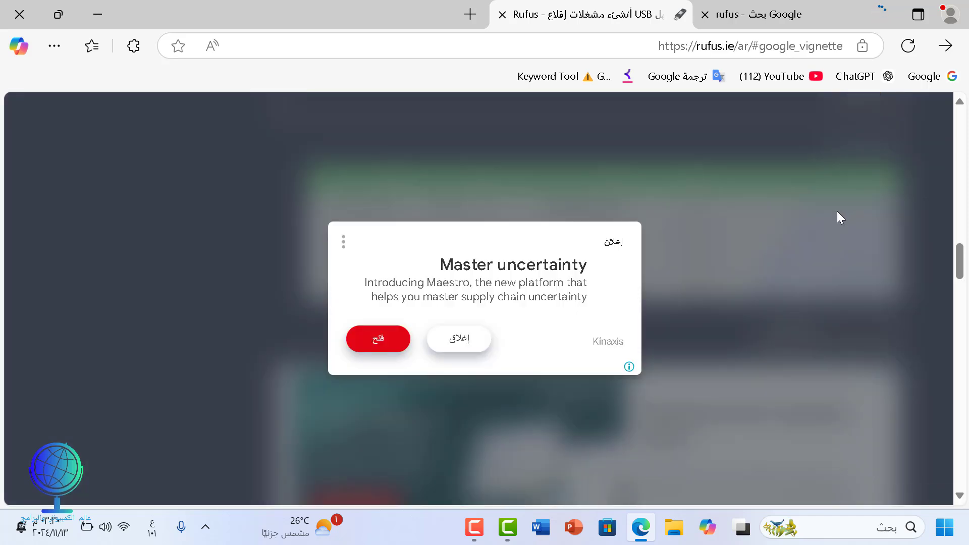
pyautogui.click(469, 343)
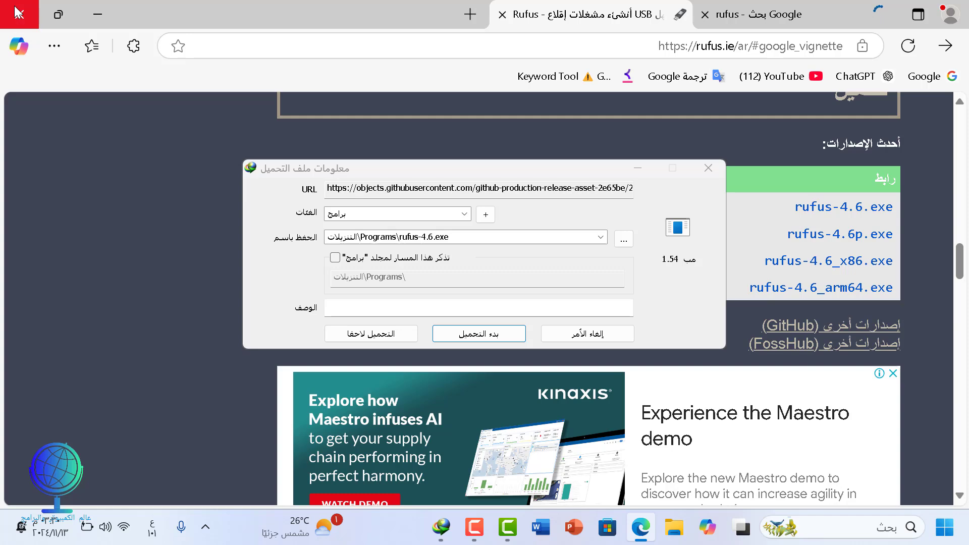
pyautogui.click(19, 12)
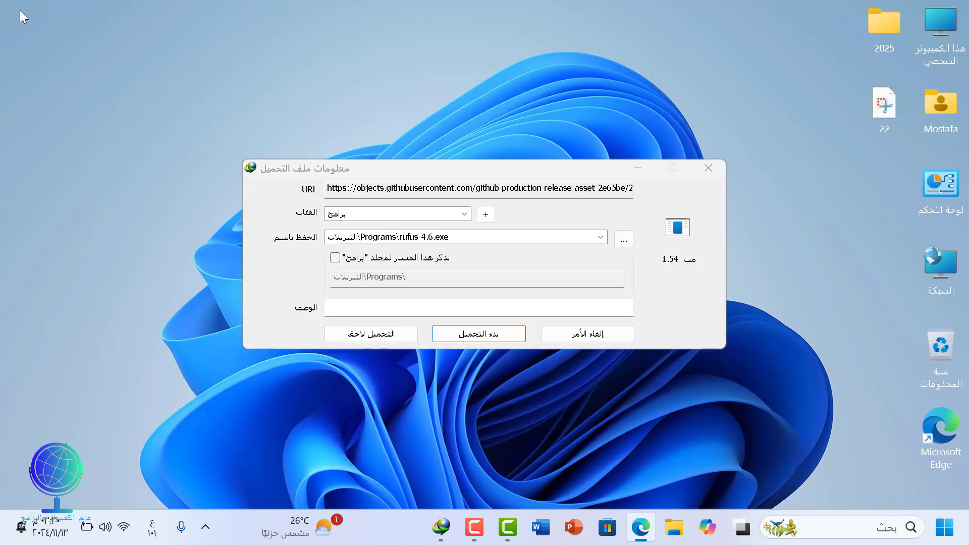
pyautogui.click(485, 333)
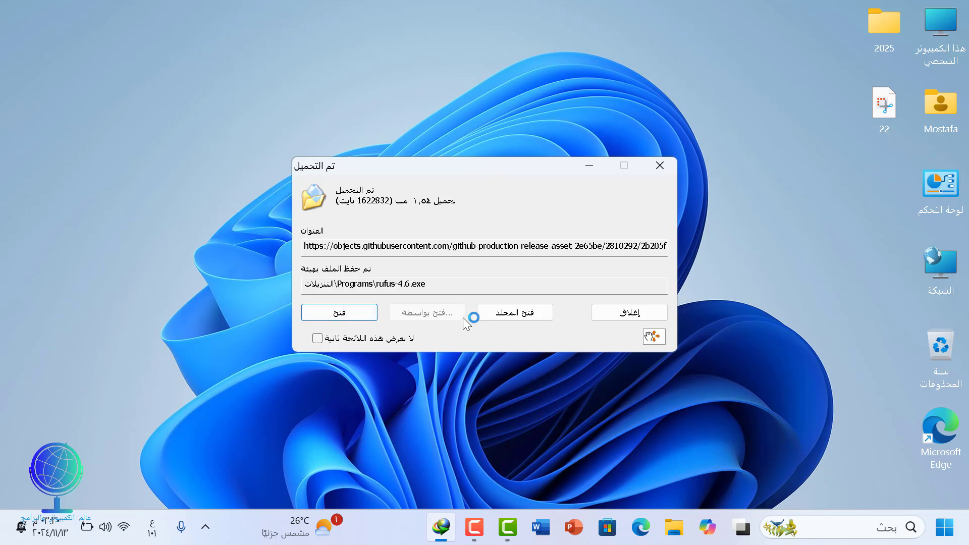
# Open the download's folder and move rufus-4.6 from it to the desktop.
pyautogui.click(512, 316)
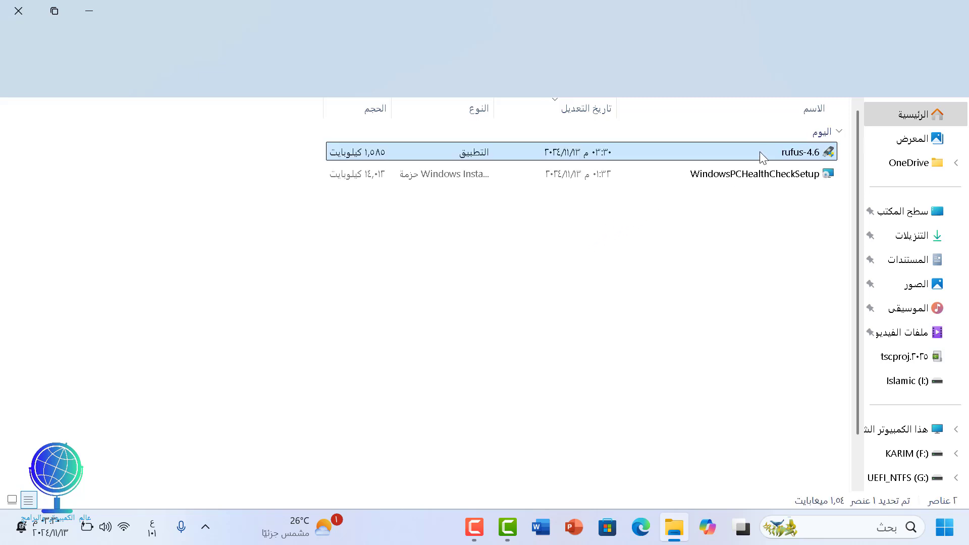
pyautogui.doubleClick(759, 152)
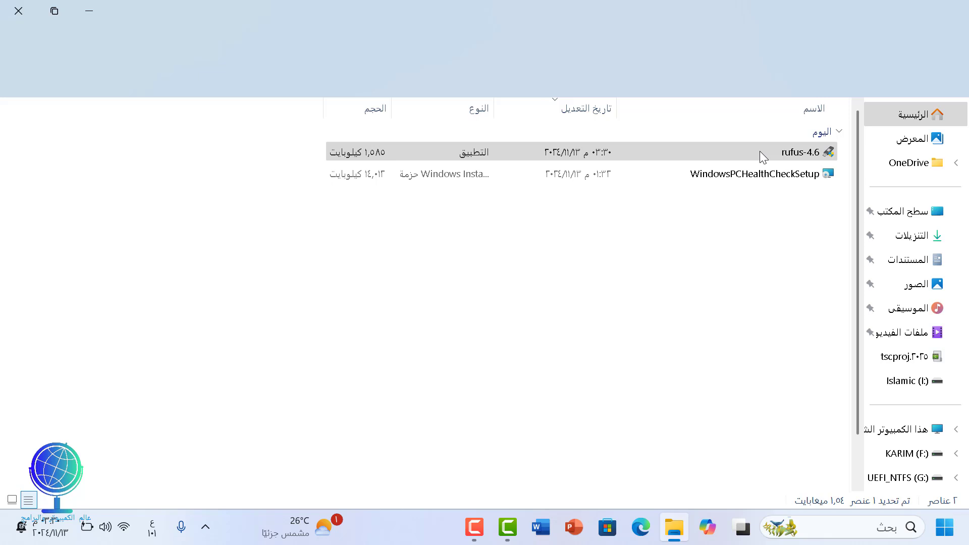
pyautogui.rightClick(759, 150)
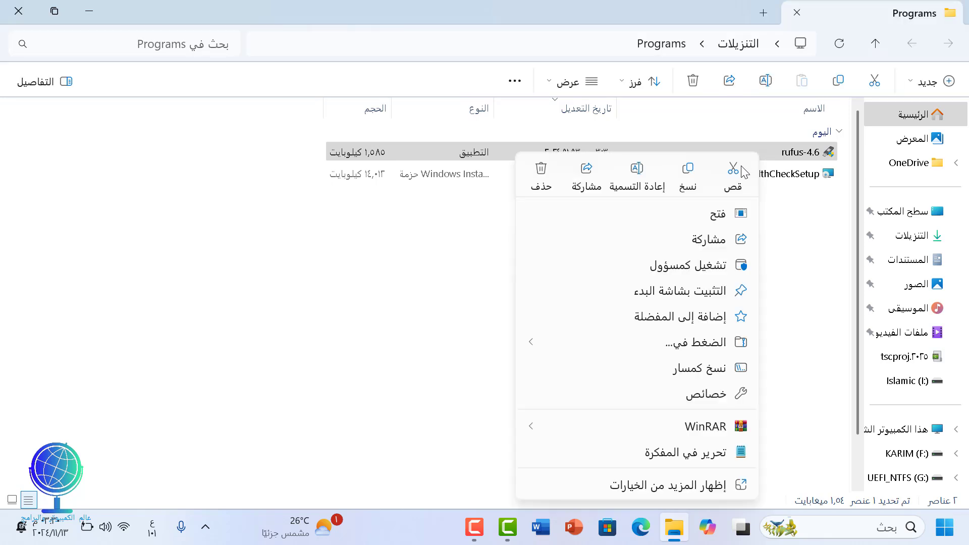
pyautogui.press('Escape')
pyautogui.click(18, 11)
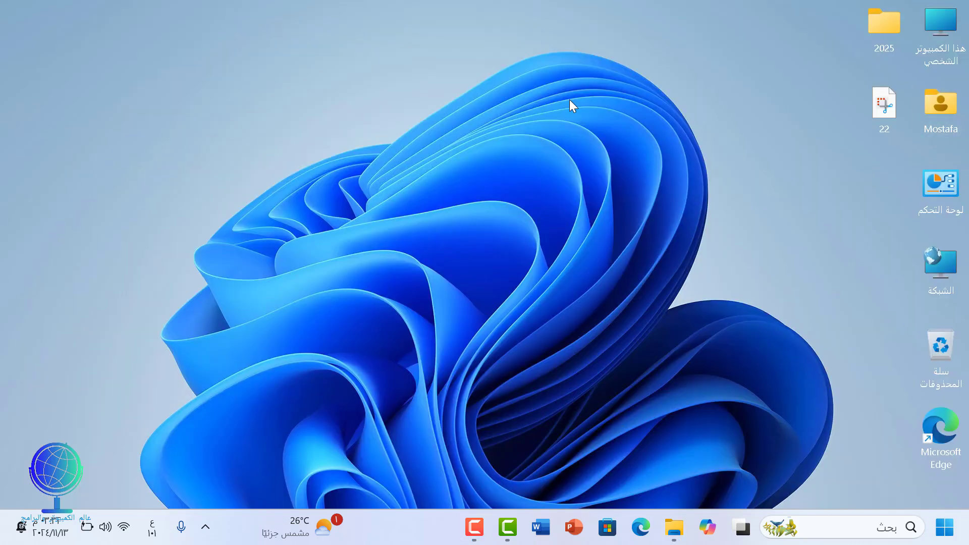
pyautogui.rightClick(570, 99)
pyautogui.click(549, 123)
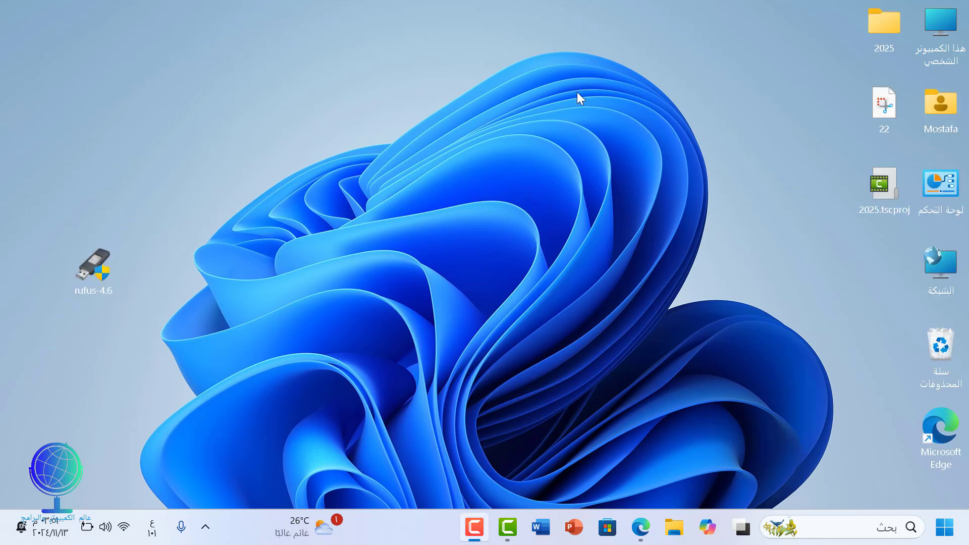
# In Microsoft Edge, search Google for "ويندوز 11" and open Microsoft's Windows 11 download page.
pyautogui.click(640, 527)
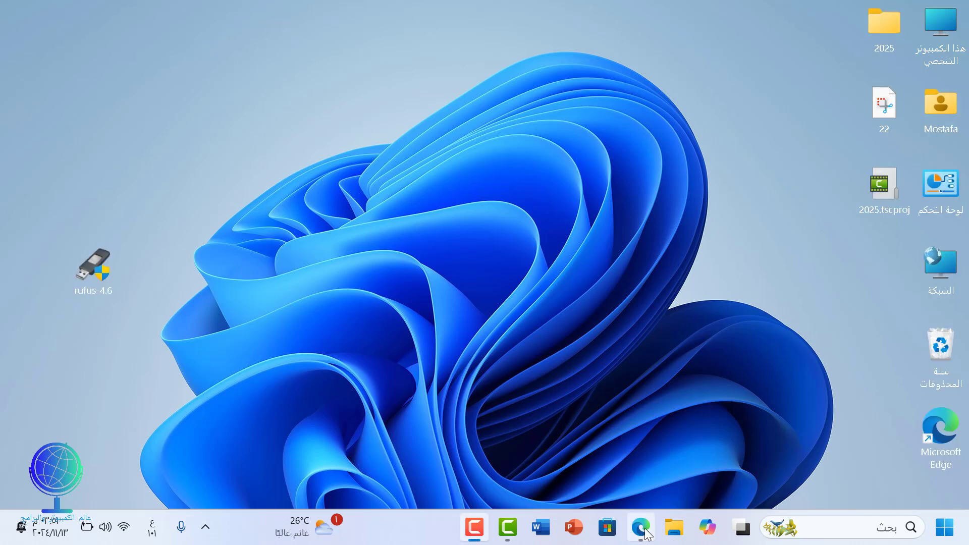
pyautogui.click(632, 263)
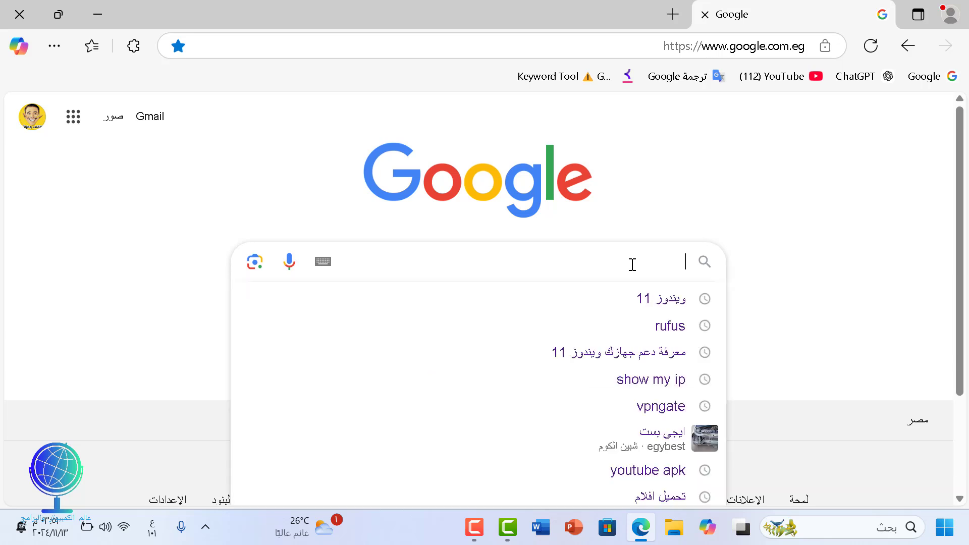
pyautogui.click(637, 306)
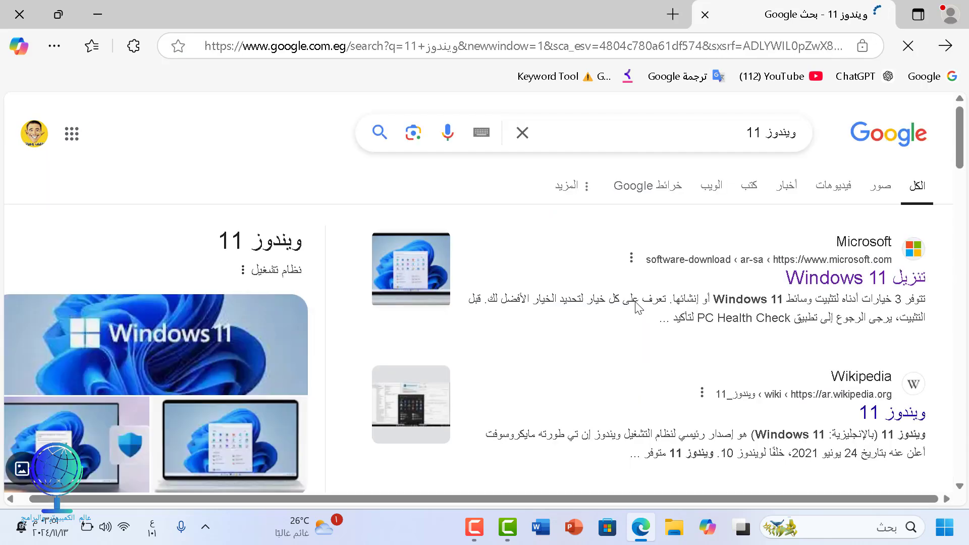
pyautogui.click(834, 286)
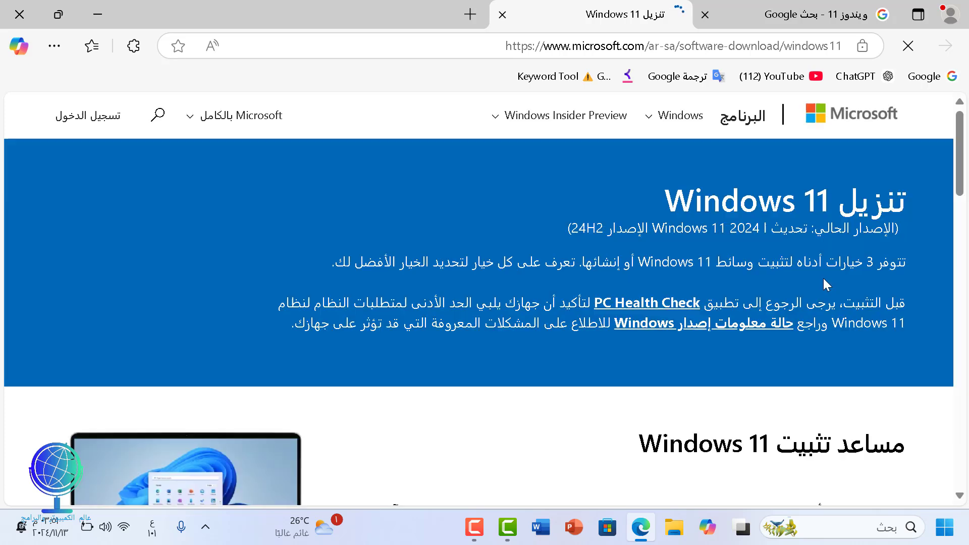
# Choose the Windows 11 multi-edition ISO for x64 devices and submit the download request.
pyautogui.scroll(-10, 797, 292)
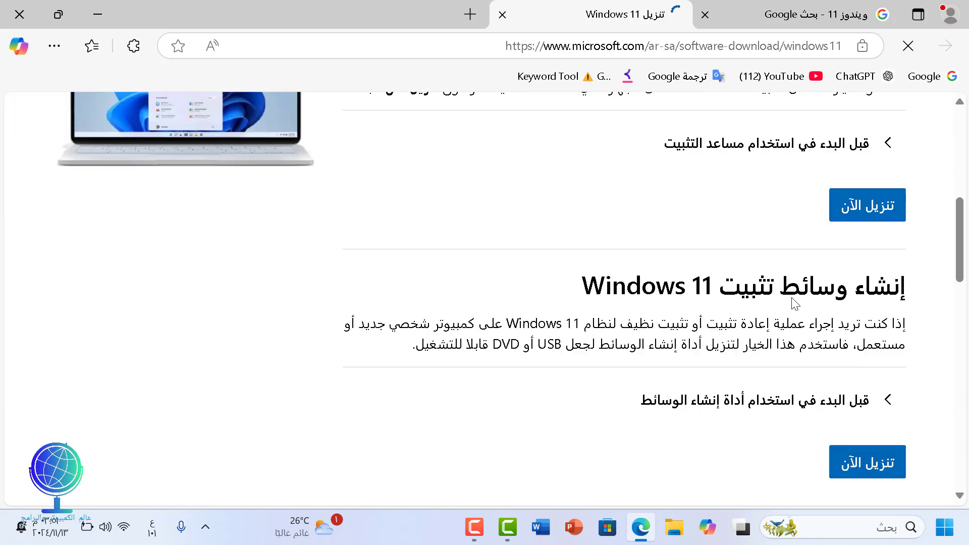
pyautogui.scroll(-8, 793, 302)
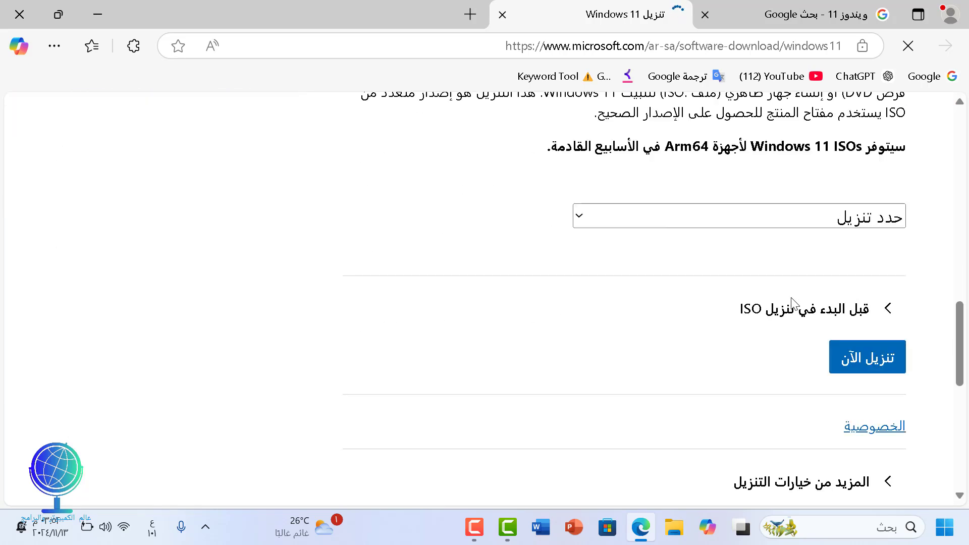
pyautogui.click(589, 217)
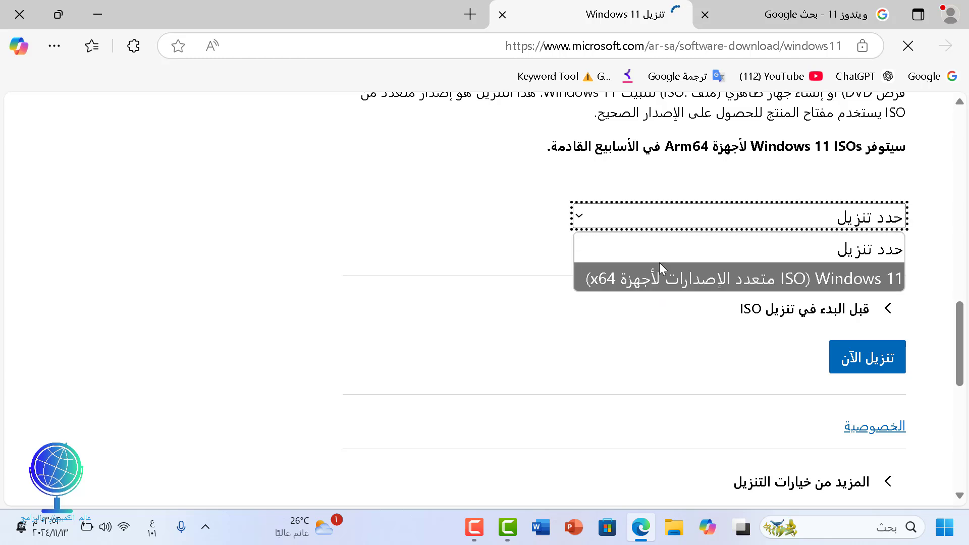
pyautogui.click(665, 278)
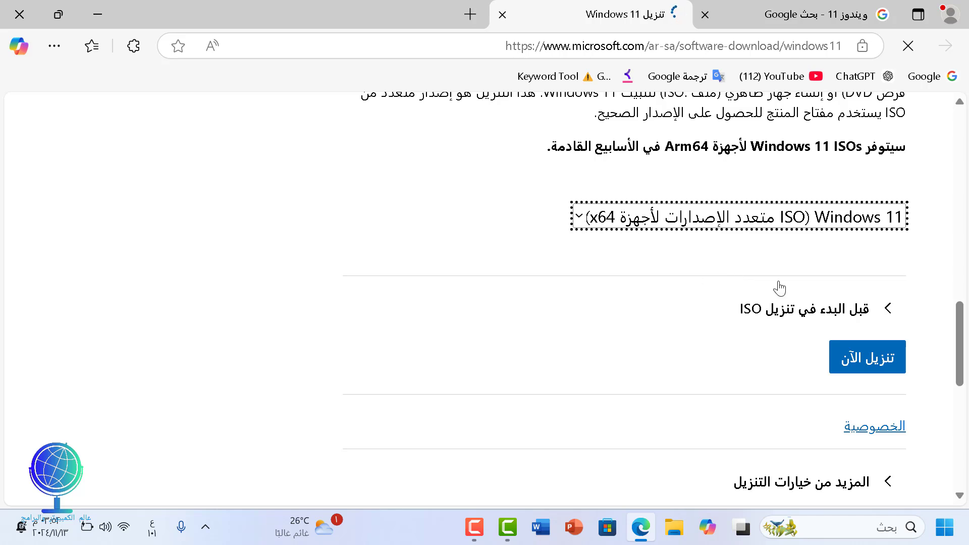
pyautogui.click(865, 359)
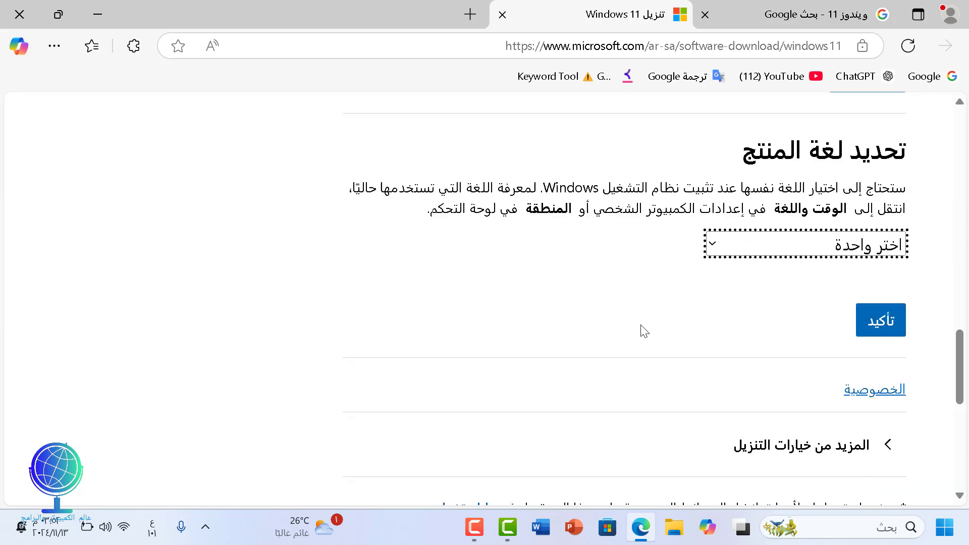
# Set the product language to Arabic (العربية) and confirm it.
pyautogui.click(710, 255)
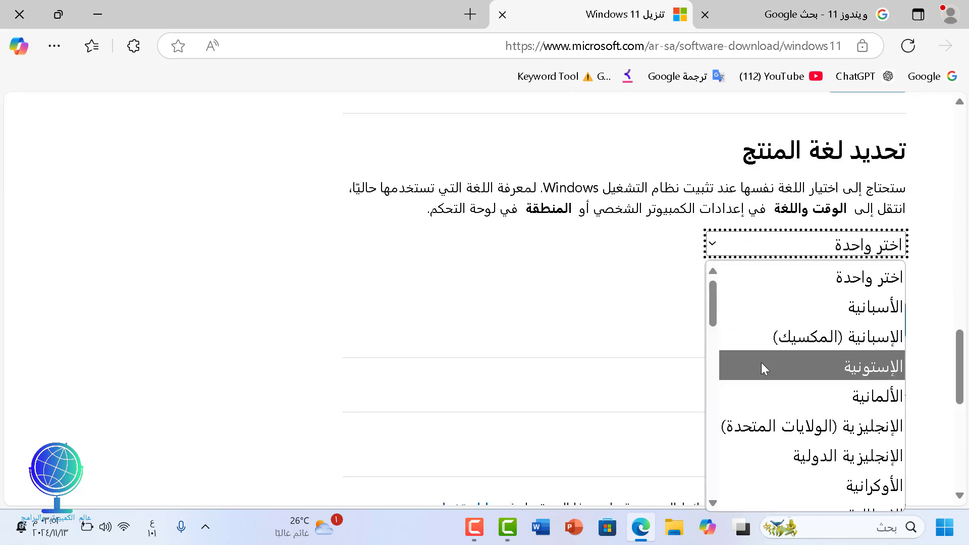
pyautogui.scroll(-5, 772, 389)
pyautogui.scroll(-3, 776, 394)
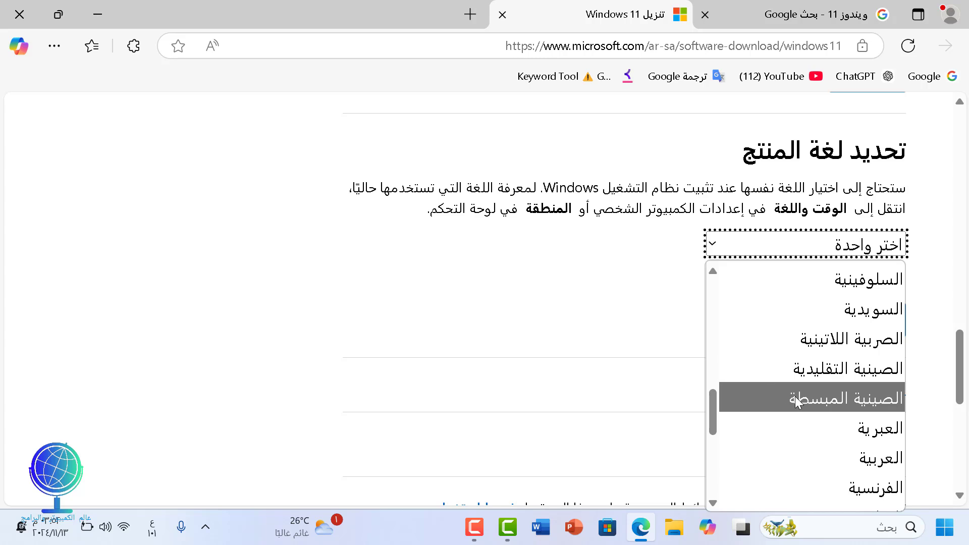
pyautogui.click(841, 458)
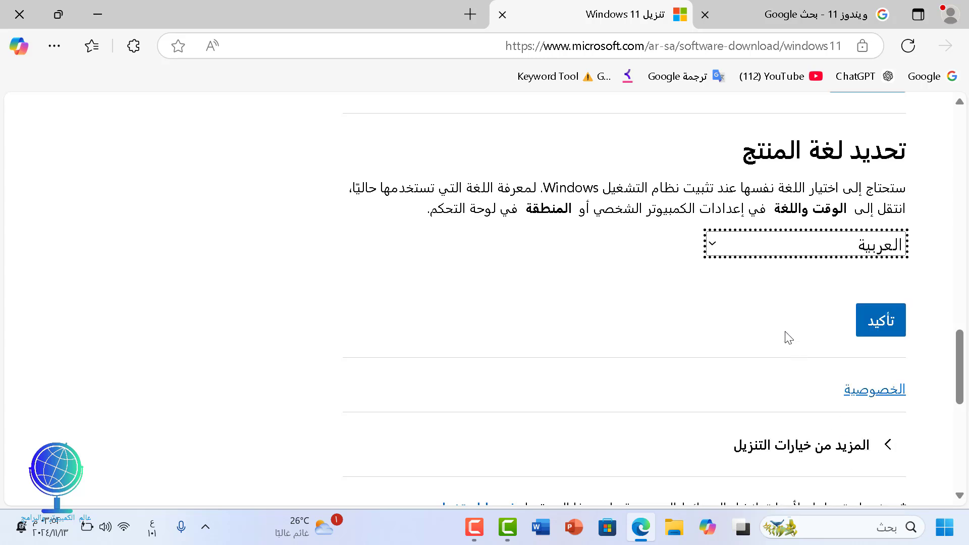
pyautogui.click(883, 329)
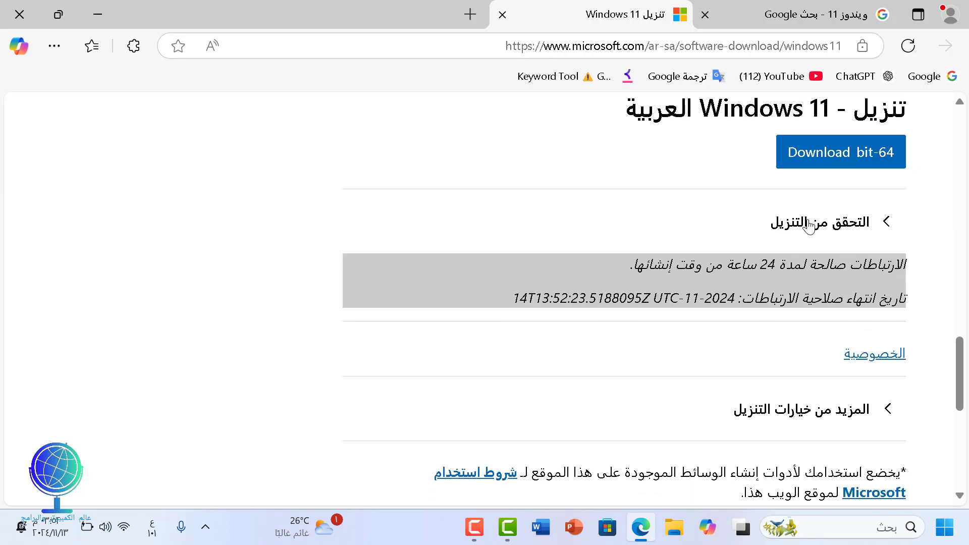
# Download the 64-bit Arabic Windows 11 ISO, closing the browser, and reposition the downloaded file on the desktop.
pyautogui.scroll(2, 809, 227)
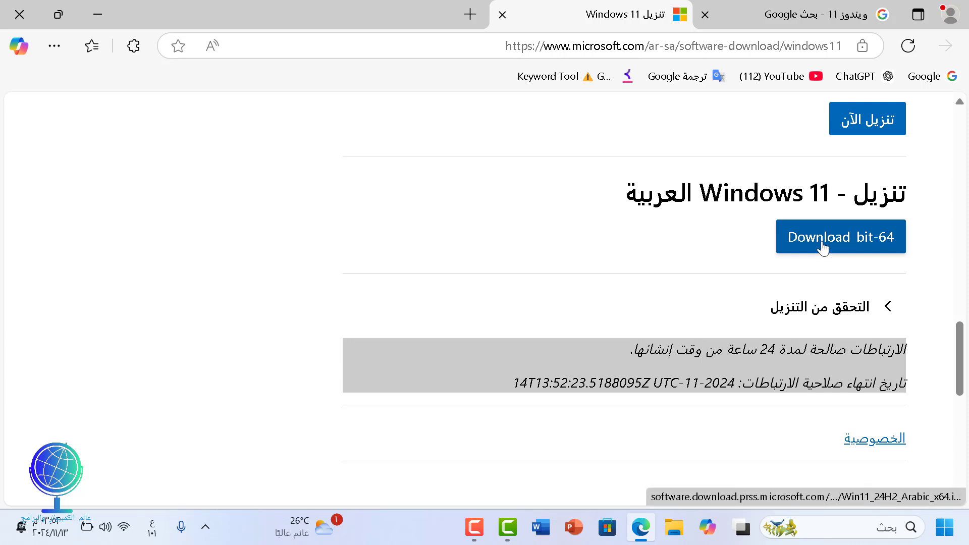
pyautogui.click(858, 244)
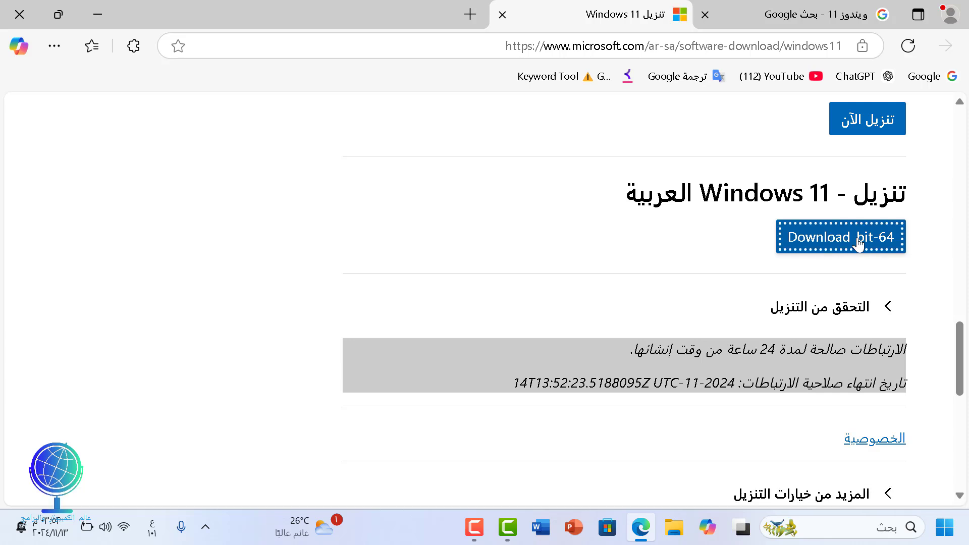
pyautogui.click(23, 13)
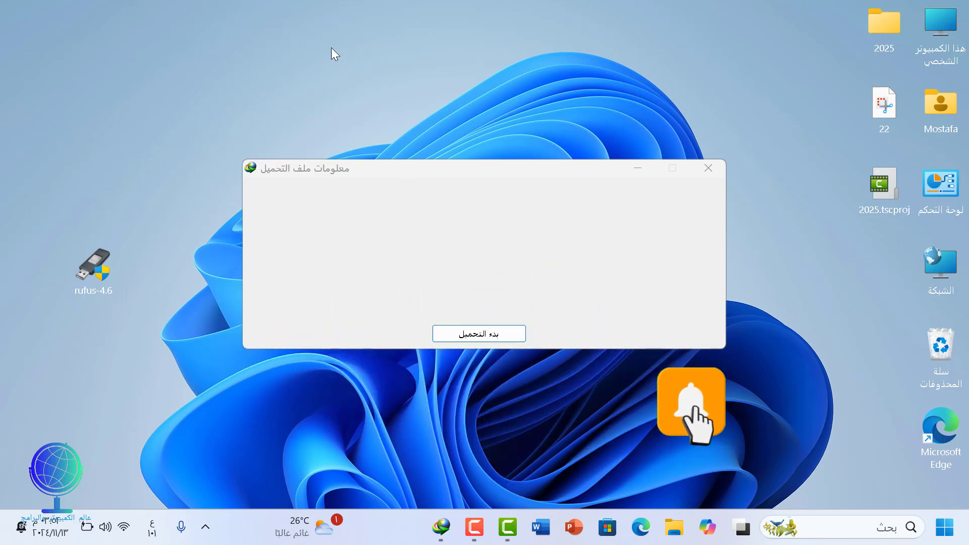
pyautogui.click(484, 337)
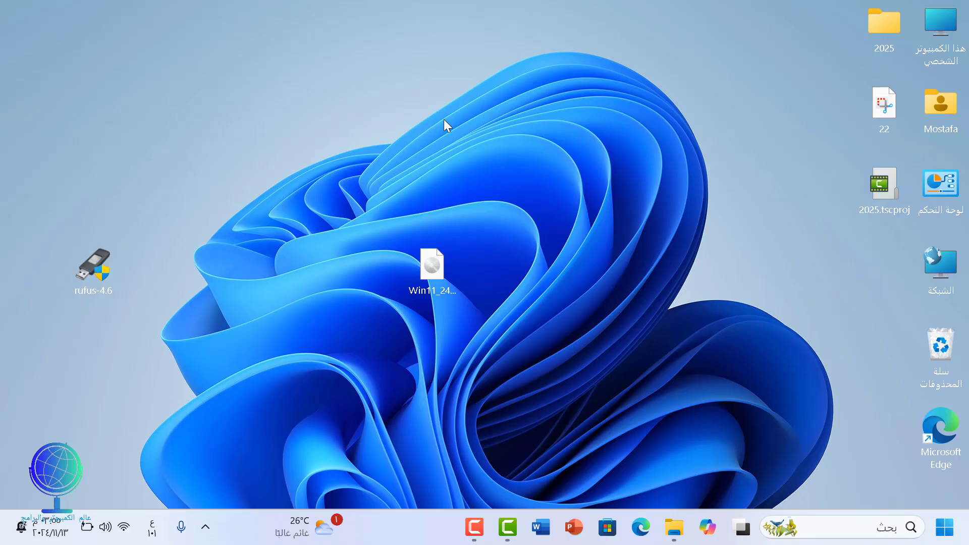
pyautogui.moveTo(437, 272); pyautogui.dragTo(519, 187)
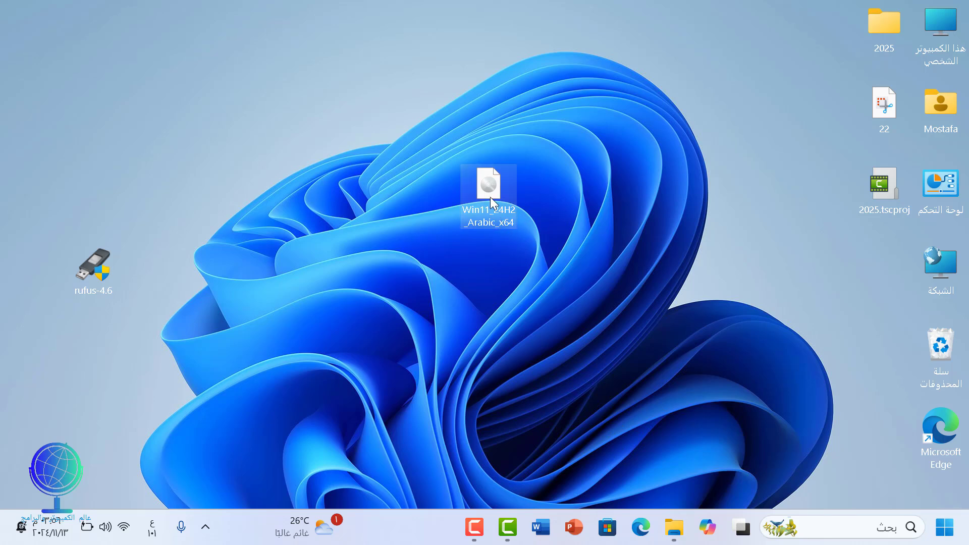
# Launch rufus-4.6 from the desktop and decline its online update check.
pyautogui.click(123, 263)
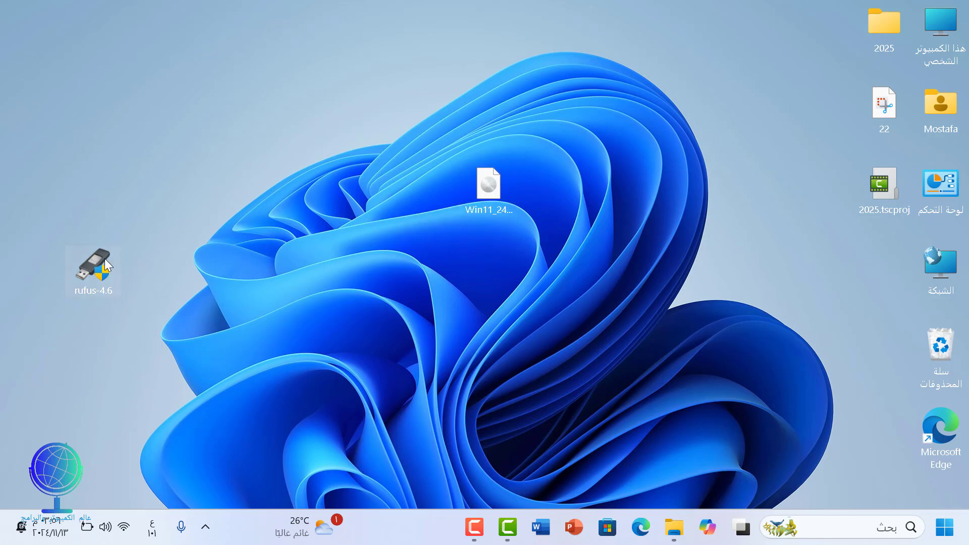
pyautogui.moveTo(107, 264)
pyautogui.doubleClick(107, 264)
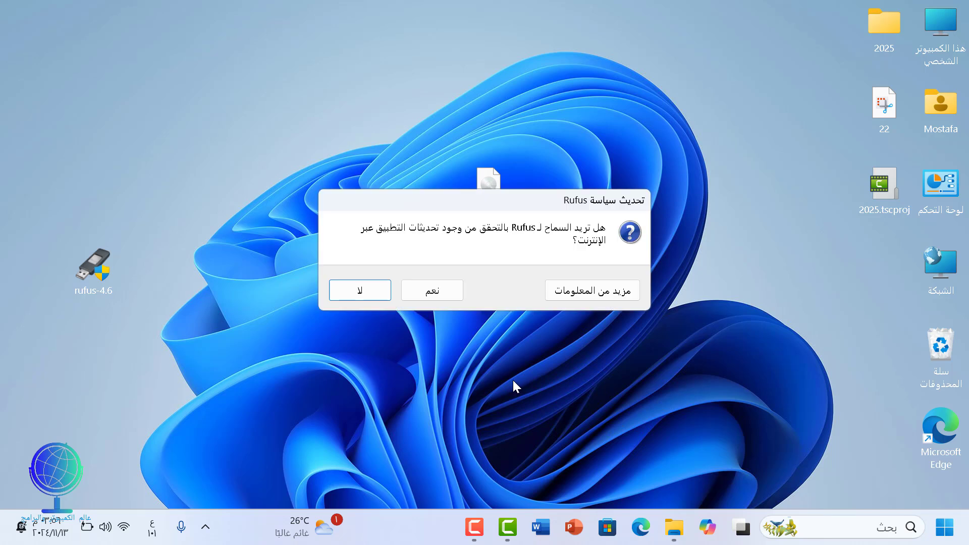
pyautogui.click(380, 297)
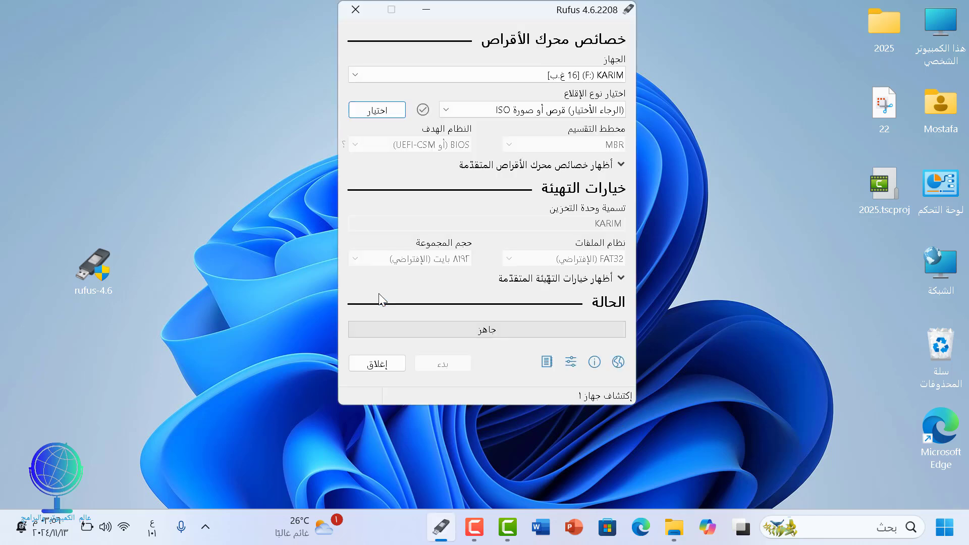
pyautogui.moveTo(506, 9); pyautogui.dragTo(392, 49)
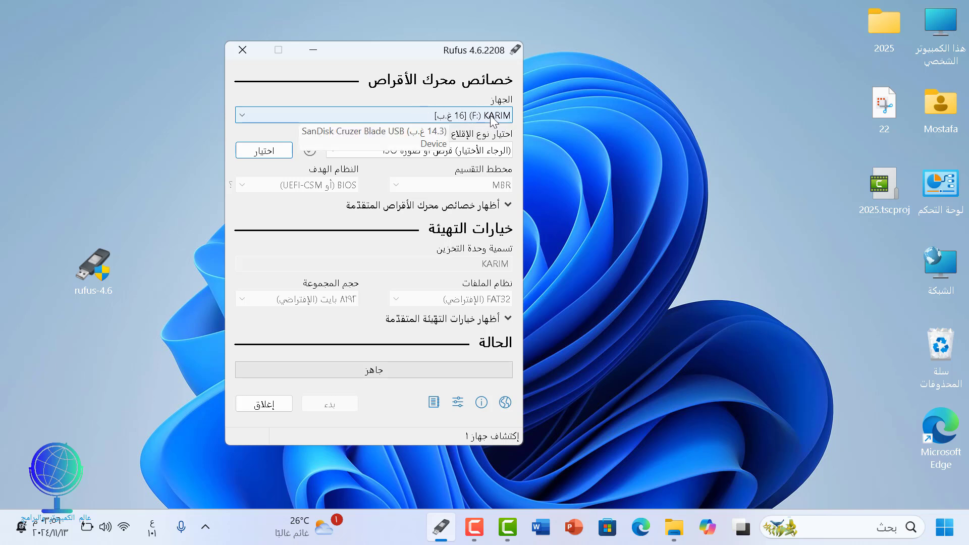
# Load Win11_24H2_Arabic_x64 from the desktop as the boot image in Rufus.
pyautogui.click(276, 154)
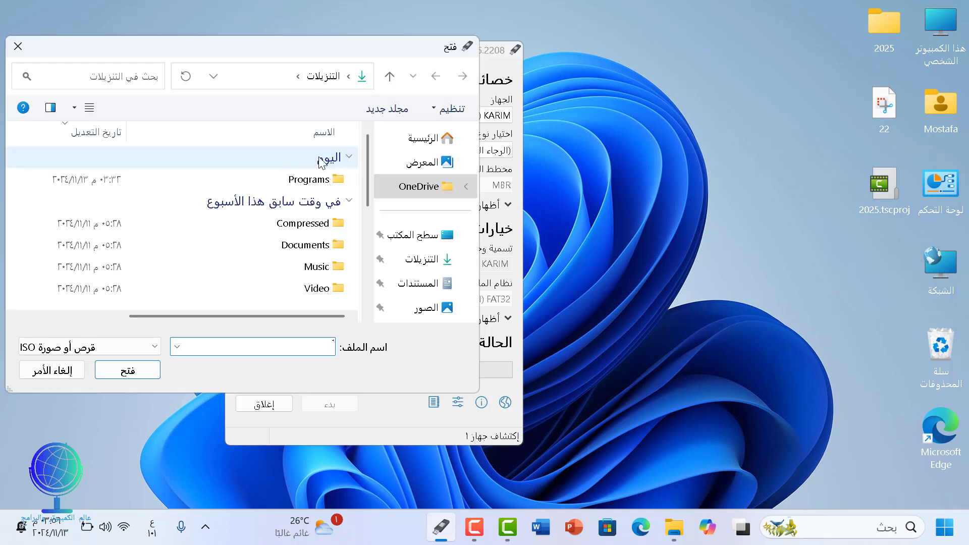
pyautogui.click(427, 240)
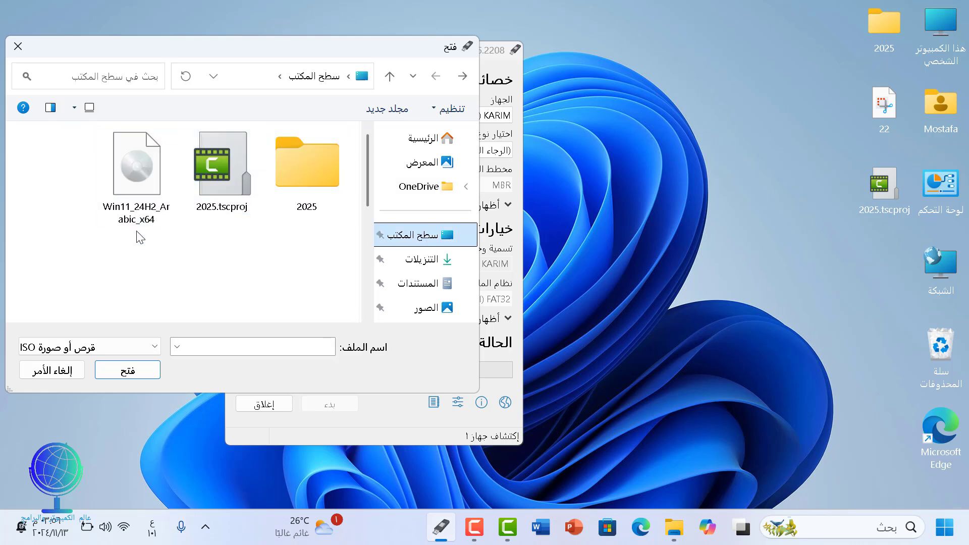
pyautogui.click(147, 173)
pyautogui.click(146, 374)
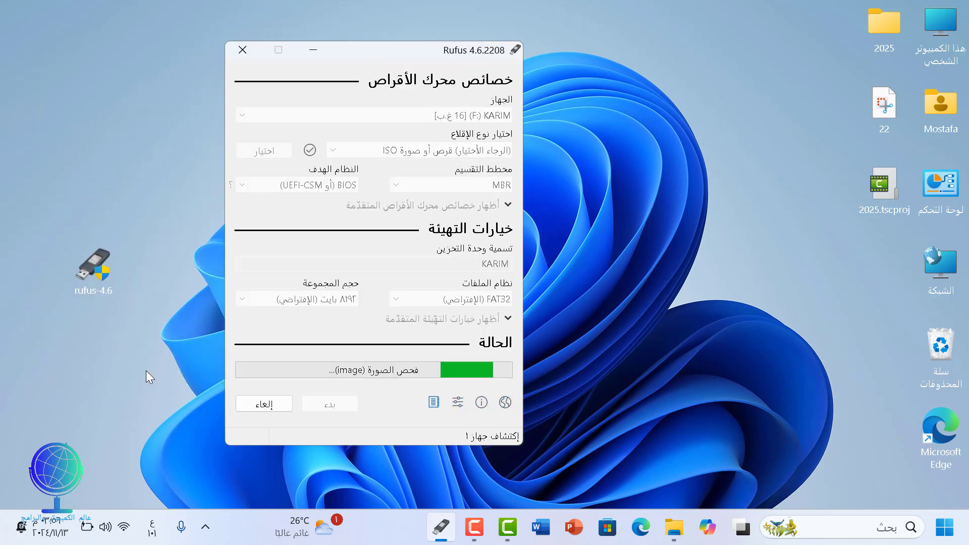
# Set the partition scheme of the USB drive to MBR.
pyautogui.moveTo(422, 57); pyautogui.dragTo(486, 47)
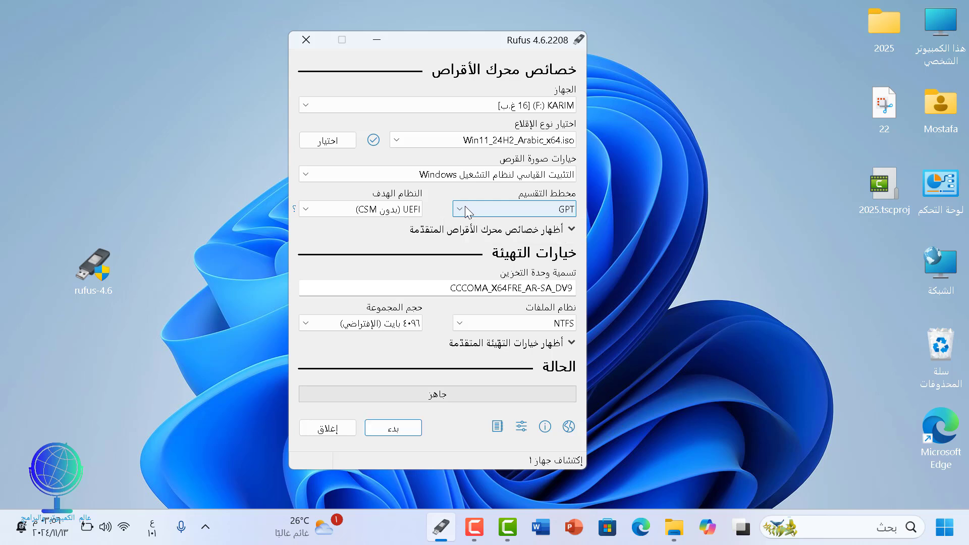
pyautogui.click(498, 211)
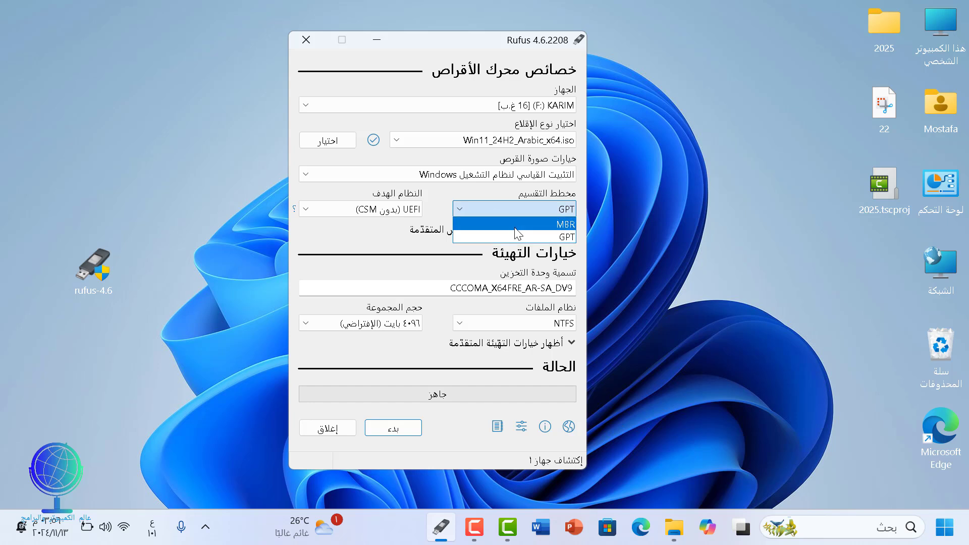
pyautogui.click(515, 225)
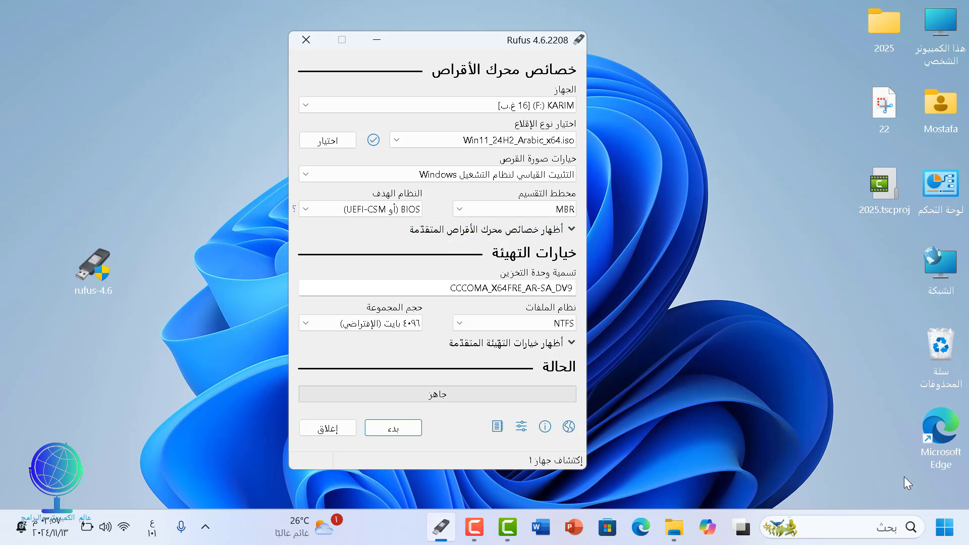
# Check the partition style of Disk 1 (القرص ١) in Disk Management through the disk's volume properties.
pyautogui.rightClick(954, 534)
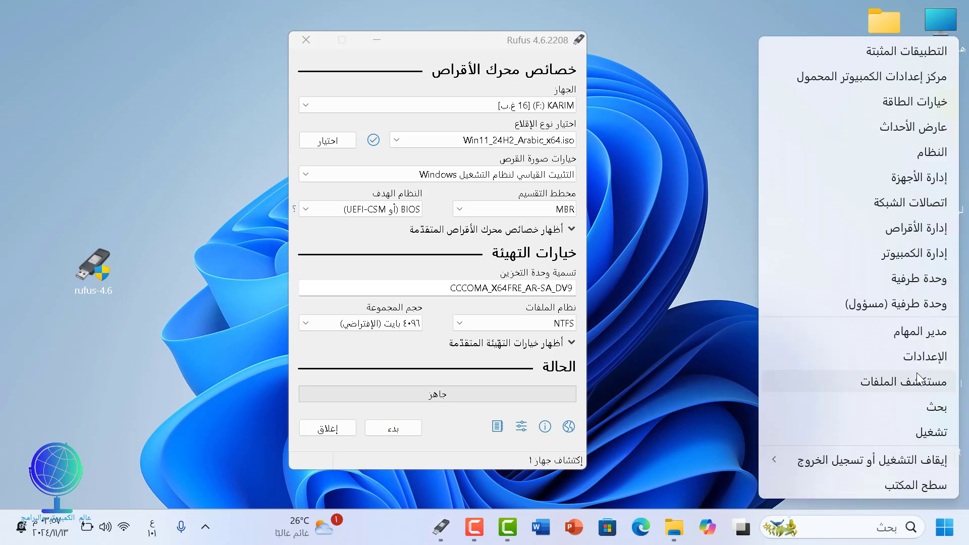
pyautogui.click(892, 237)
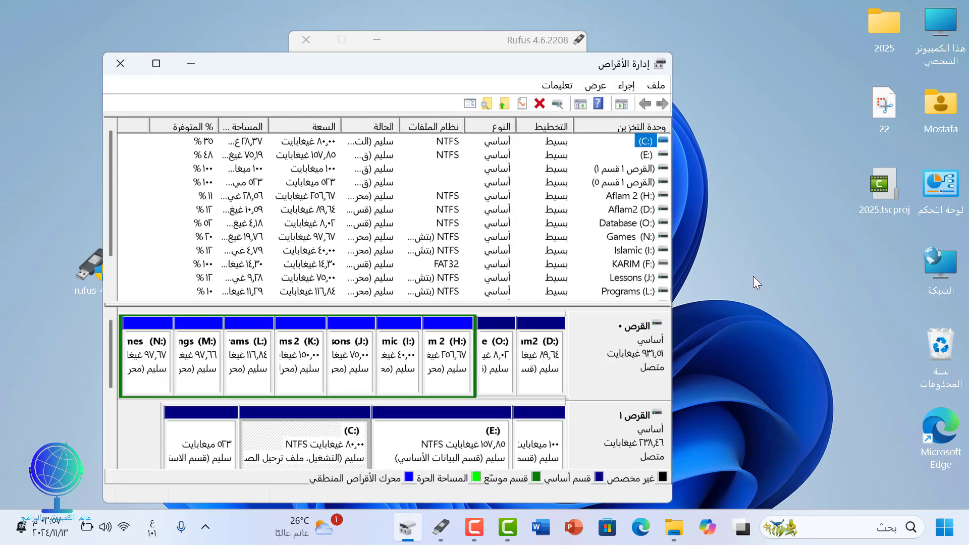
pyautogui.click(611, 355)
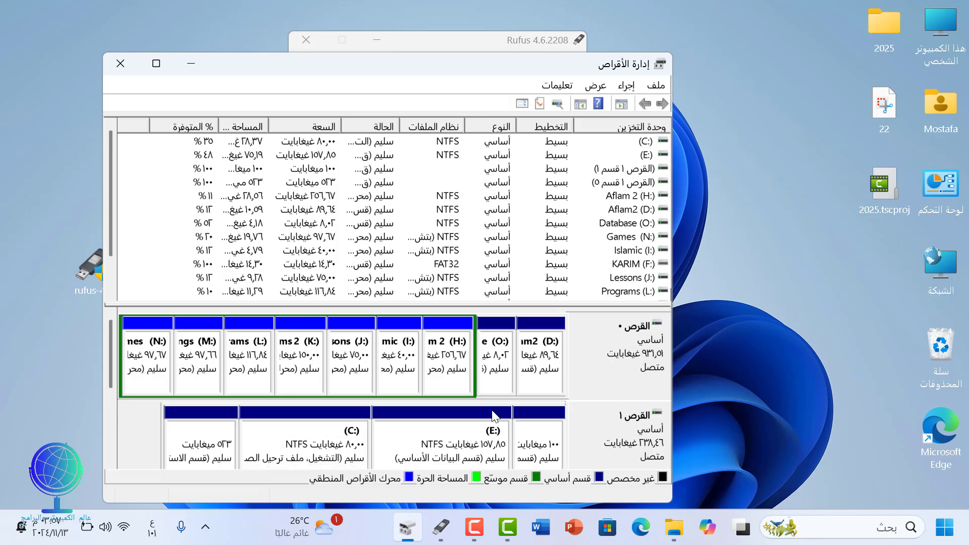
pyautogui.moveTo(110, 350); pyautogui.dragTo(110, 401)
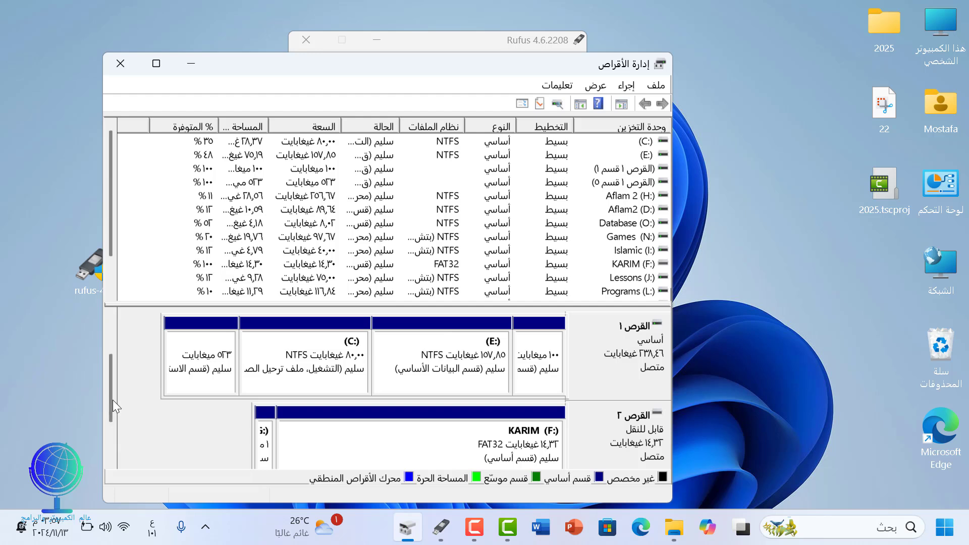
pyautogui.rightClick(598, 352)
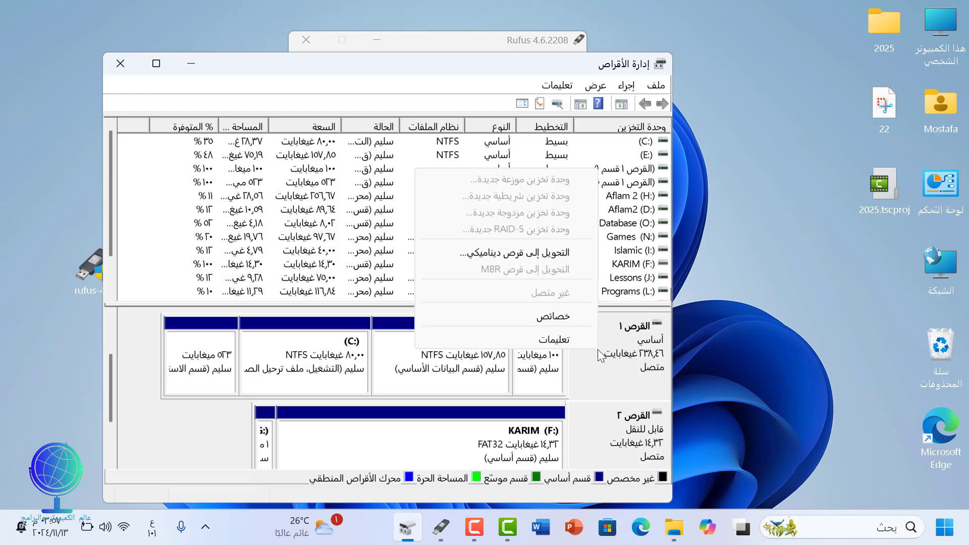
pyautogui.click(562, 318)
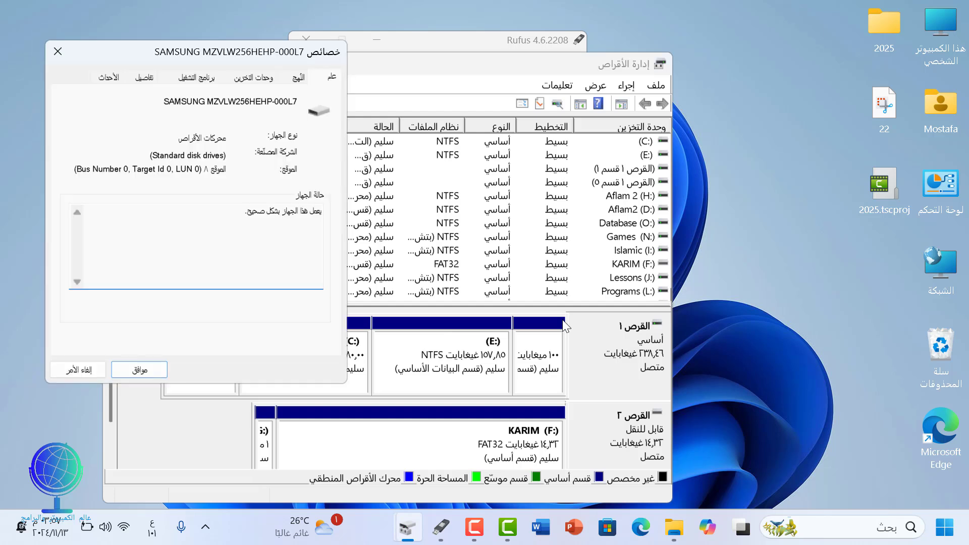
pyautogui.click(246, 81)
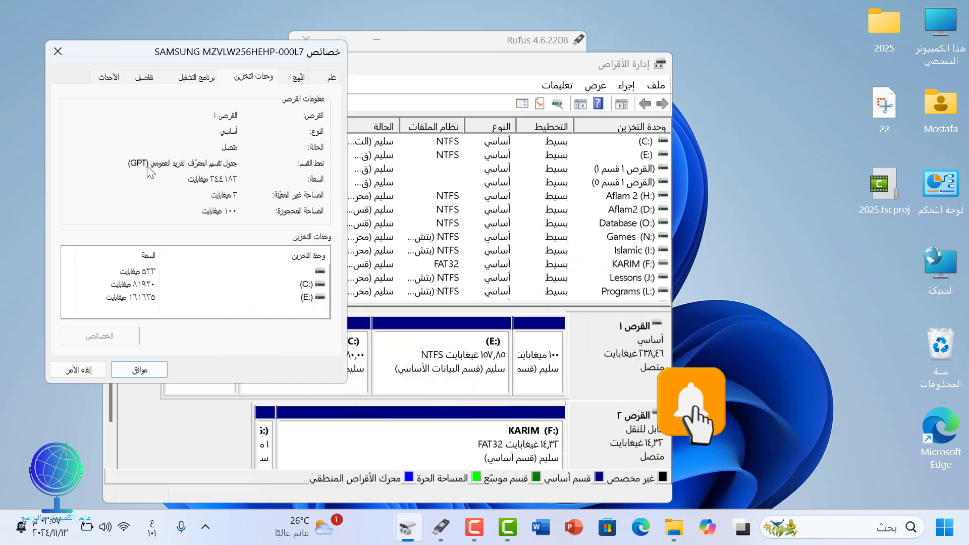
pyautogui.click(65, 50)
pyautogui.click(120, 63)
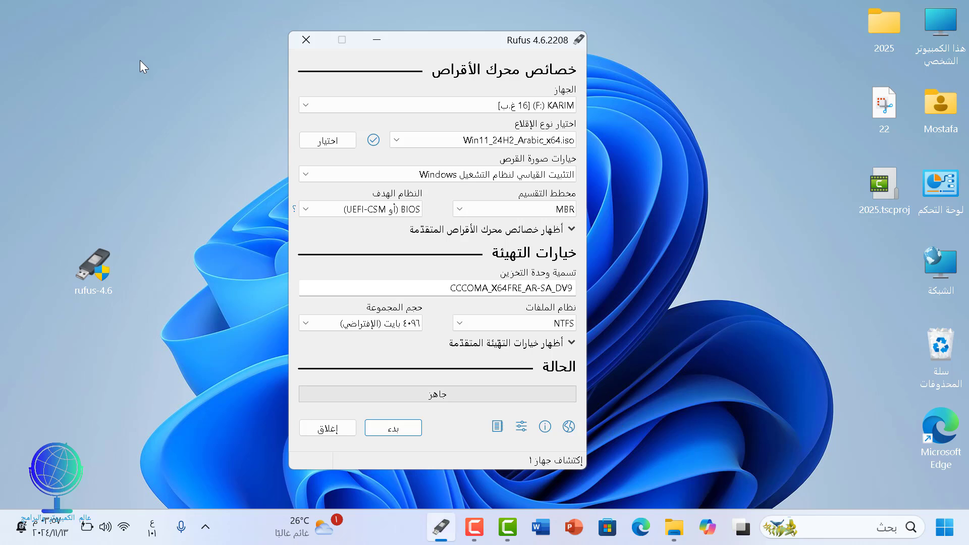
# Set the partition scheme to GPT and start creating the bootable USB drive.
pyautogui.click(520, 210)
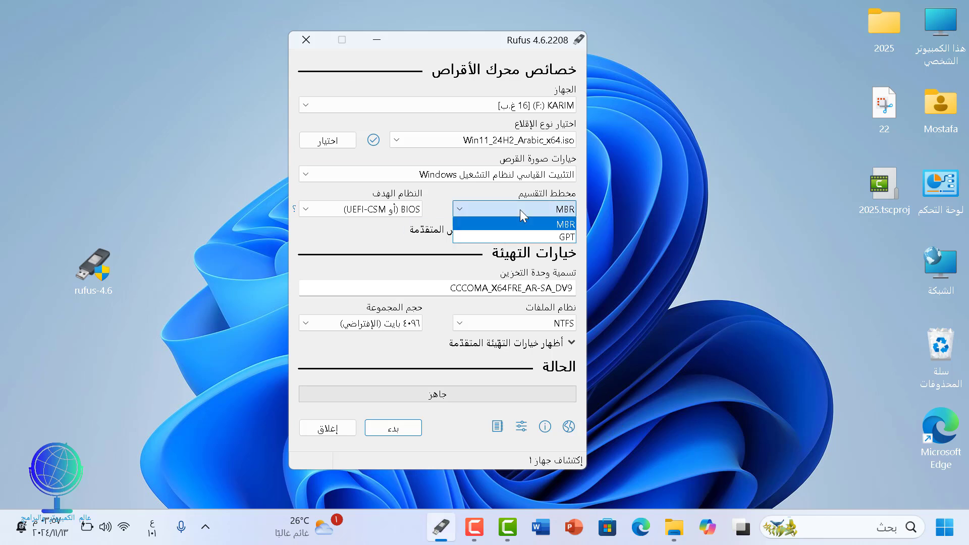
pyautogui.click(526, 238)
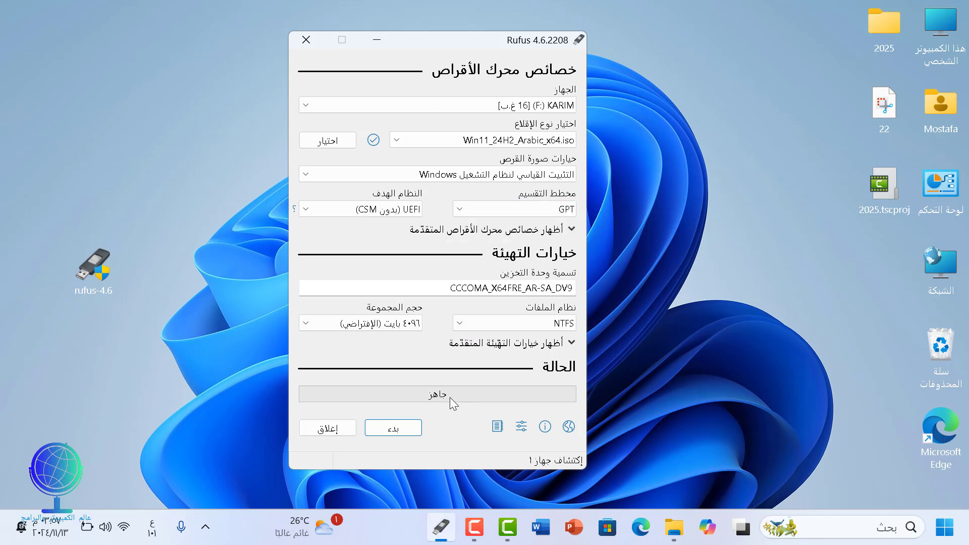
pyautogui.click(399, 431)
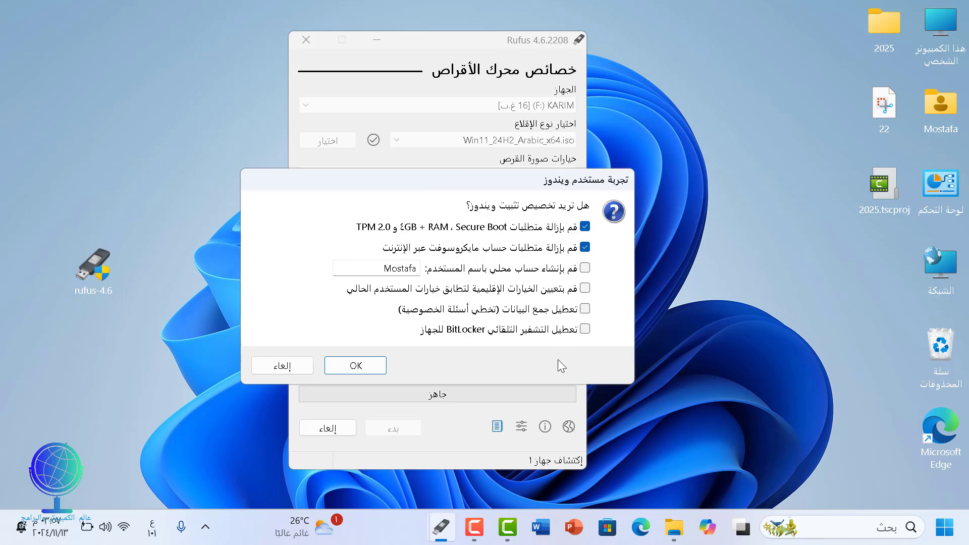
# Add the options disabling data collection and automatic BitLocker encryption, accept the customization and confirm erasing the USB drive.
pyautogui.click(586, 329)
pyautogui.click(578, 310)
pyautogui.click(367, 366)
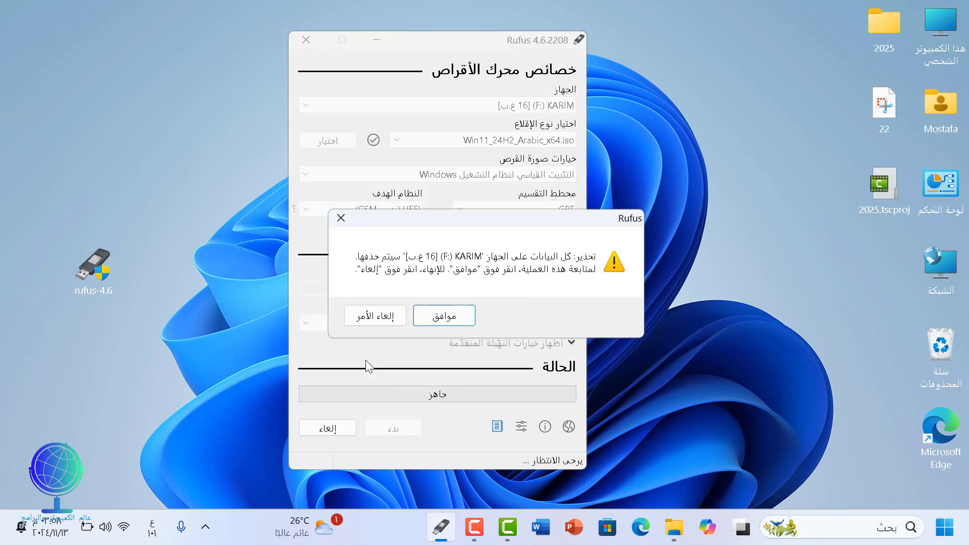
pyautogui.click(443, 318)
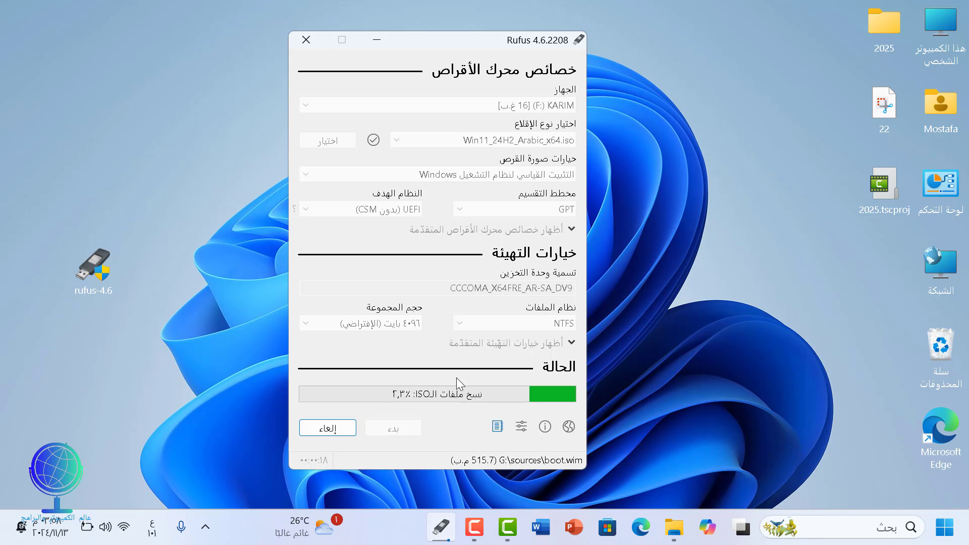
# Close Rufus once the bootable drive is written.
pyautogui.click(475, 527)
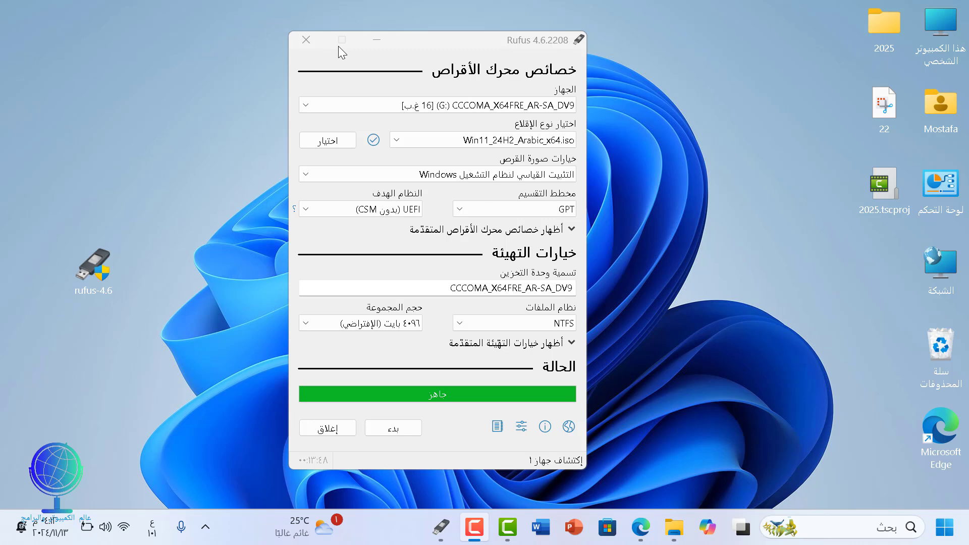
pyautogui.click(338, 433)
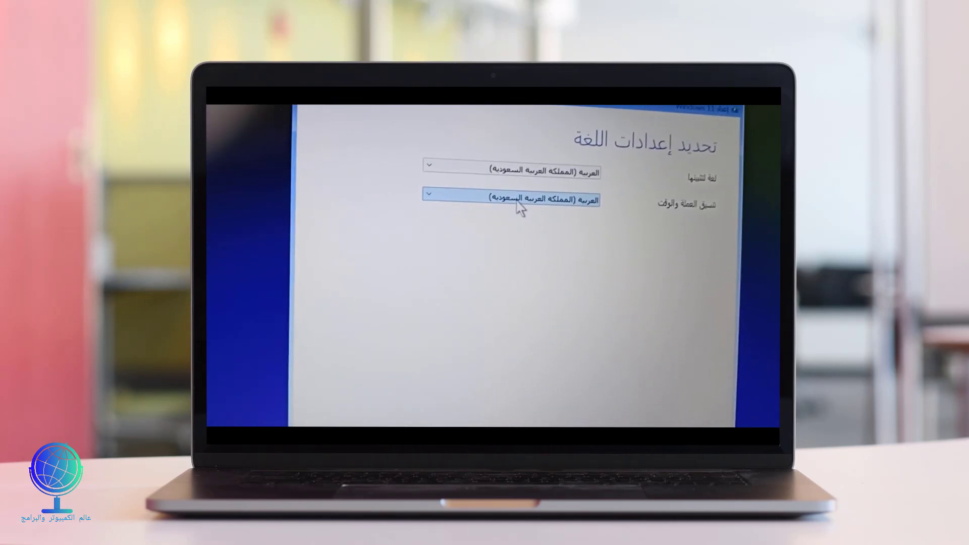
# In Windows 11 Setup, keep the Arabic (Saudi Arabia) installation language, set the time and currency format to العربية (مصر) and continue.
pyautogui.click(544, 177)
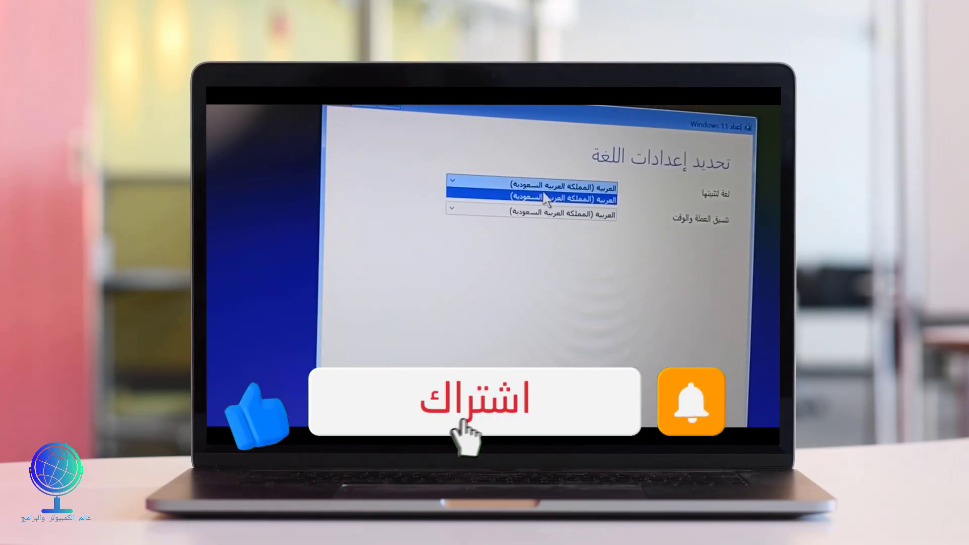
pyautogui.click(451, 145)
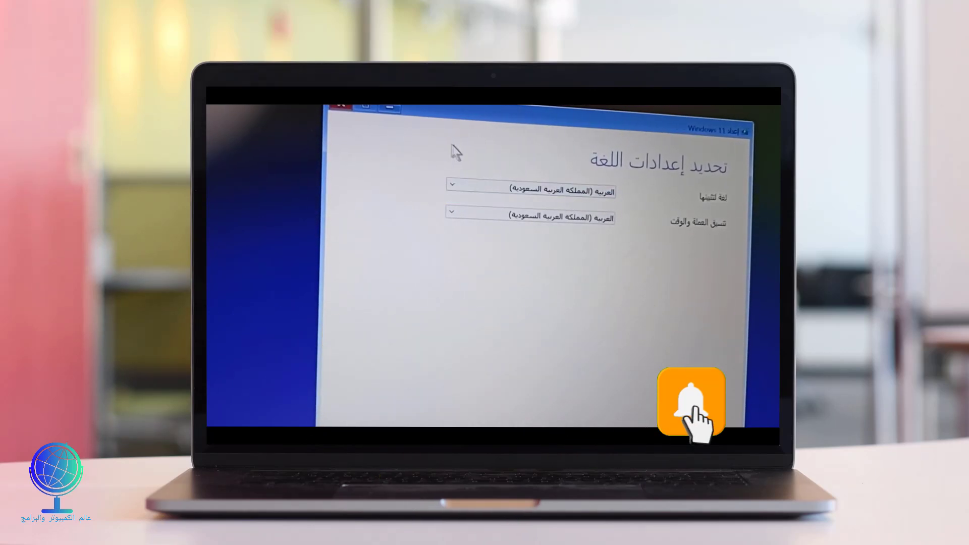
pyautogui.click(515, 219)
pyautogui.scroll(-3, 503, 265)
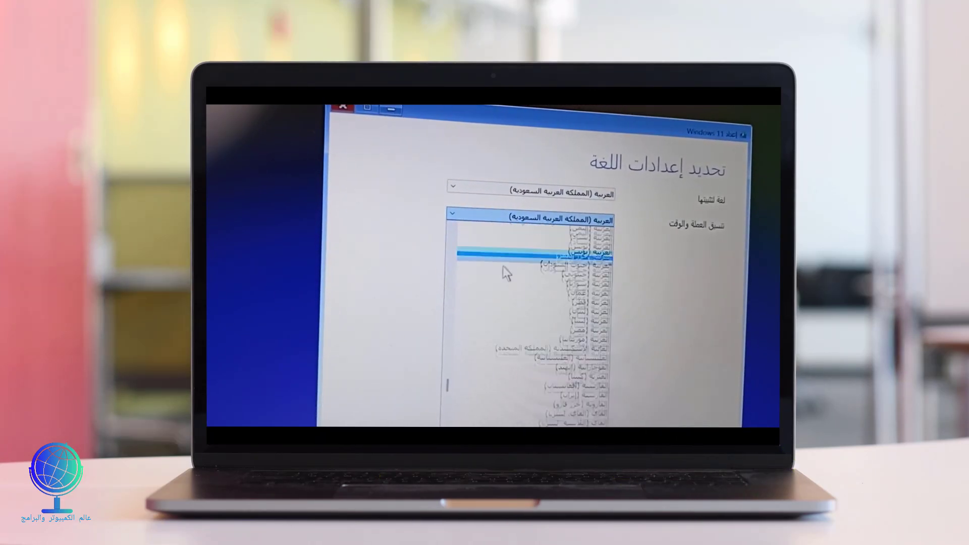
pyautogui.scroll(-1, 505, 274)
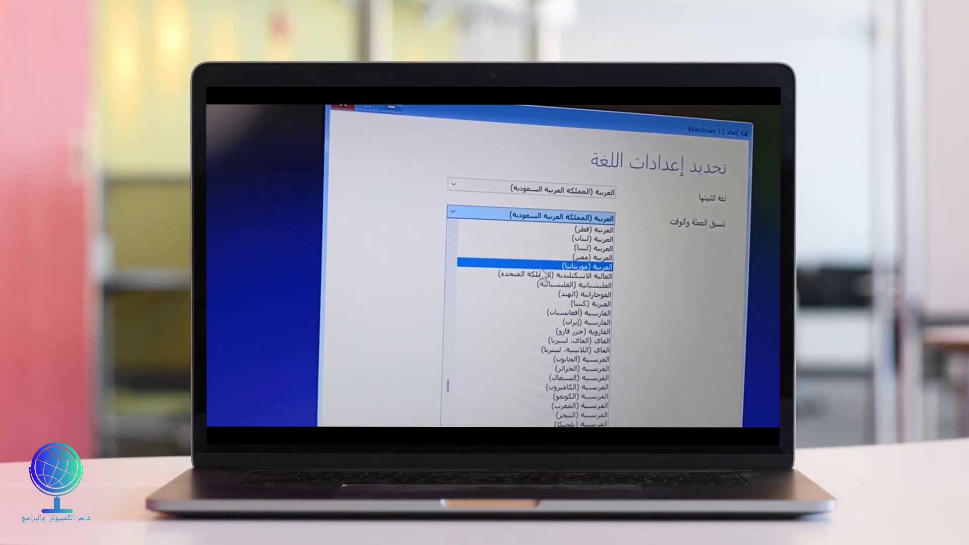
pyautogui.click(562, 257)
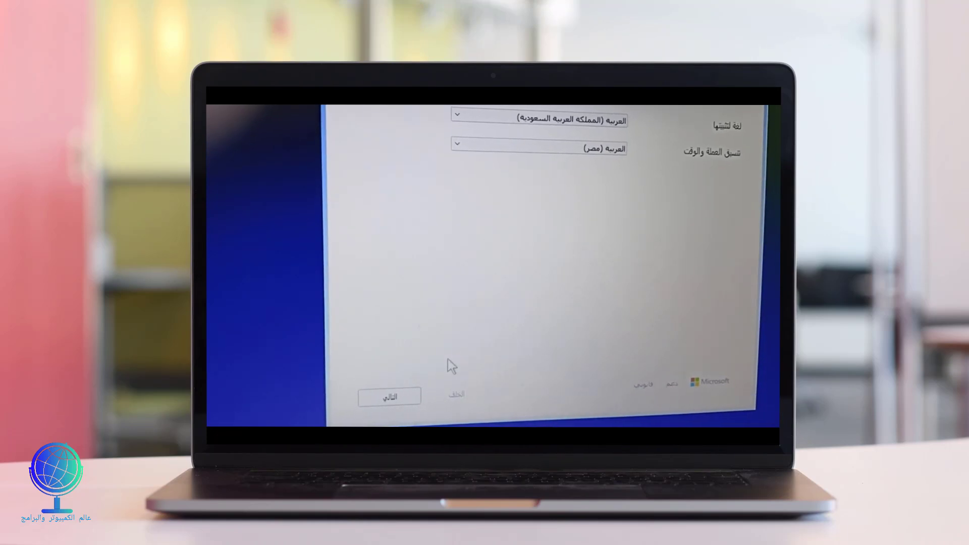
pyautogui.click(379, 399)
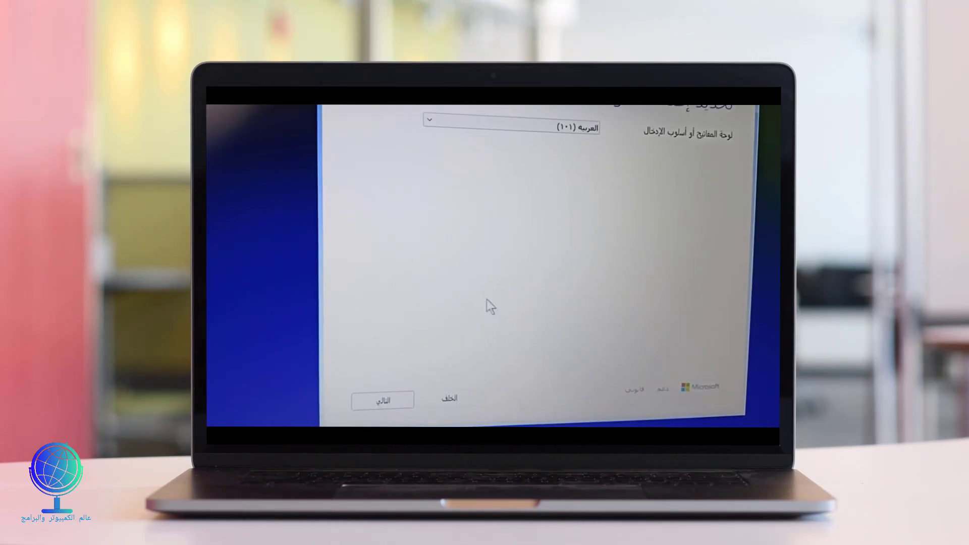